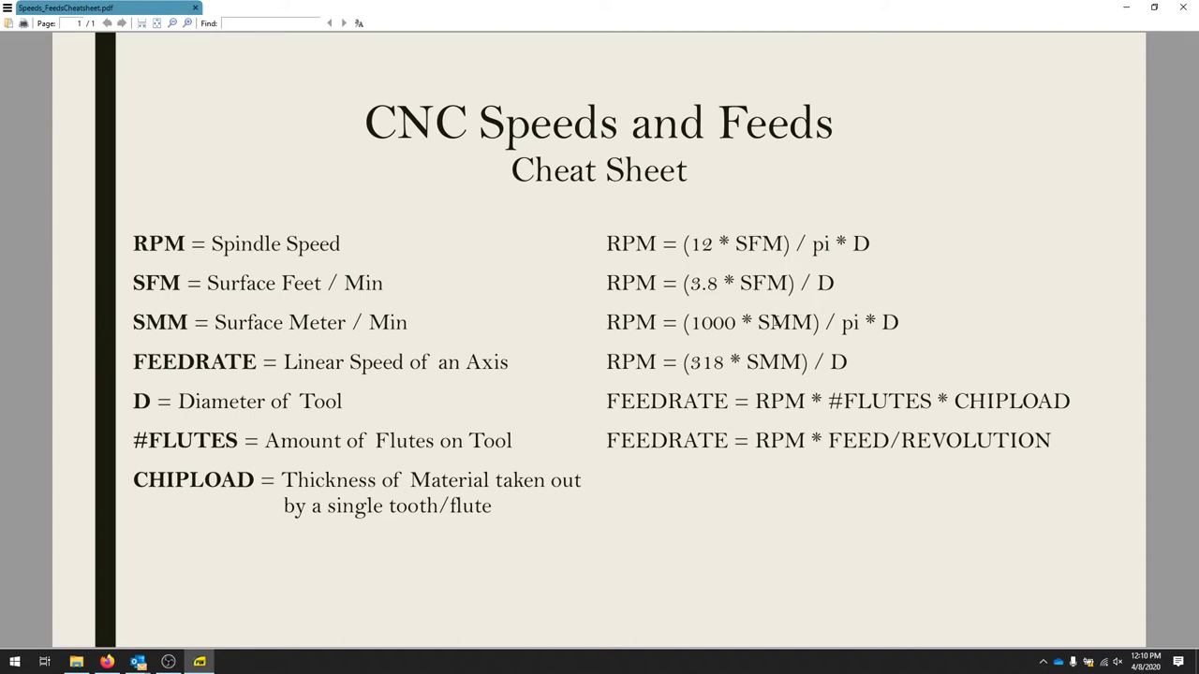
Step: Highlight the simplified RPM formula's terms and the multipliers of both FEEDRATE formulas on the cheat sheet
left_click_drag(690, 284, 837, 281)
left_click(857, 283)
left_click_drag(754, 401, 1105, 400)
left_click(805, 401)
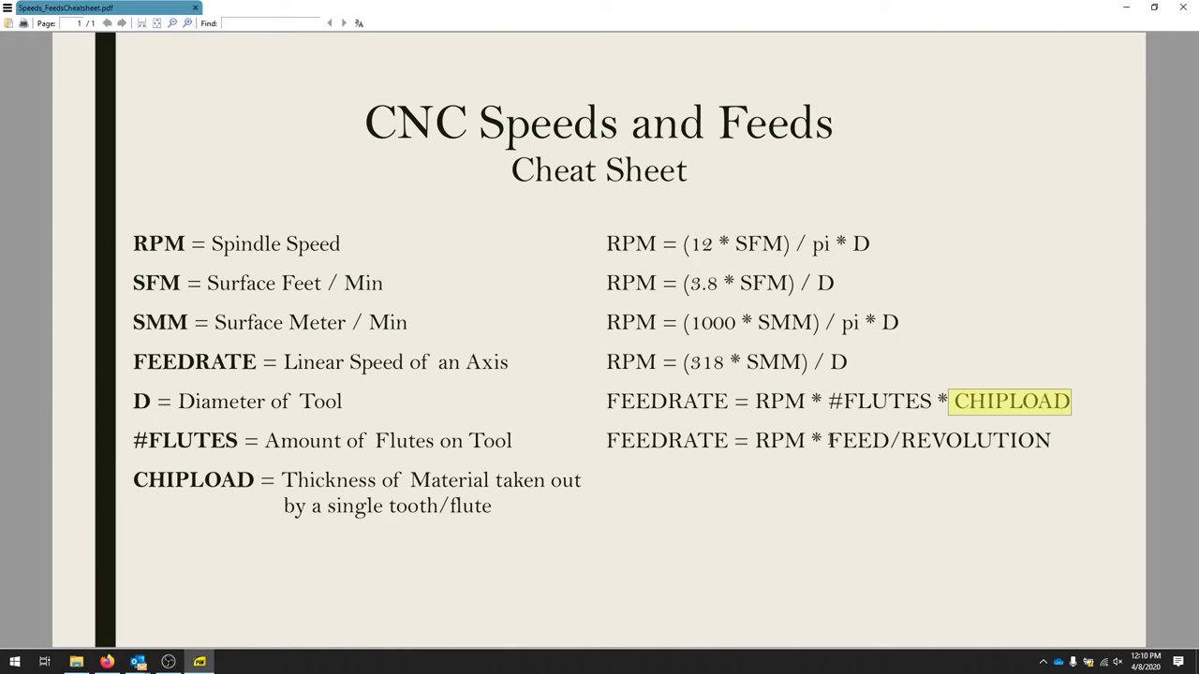
left_click_drag(827, 438, 1045, 445)
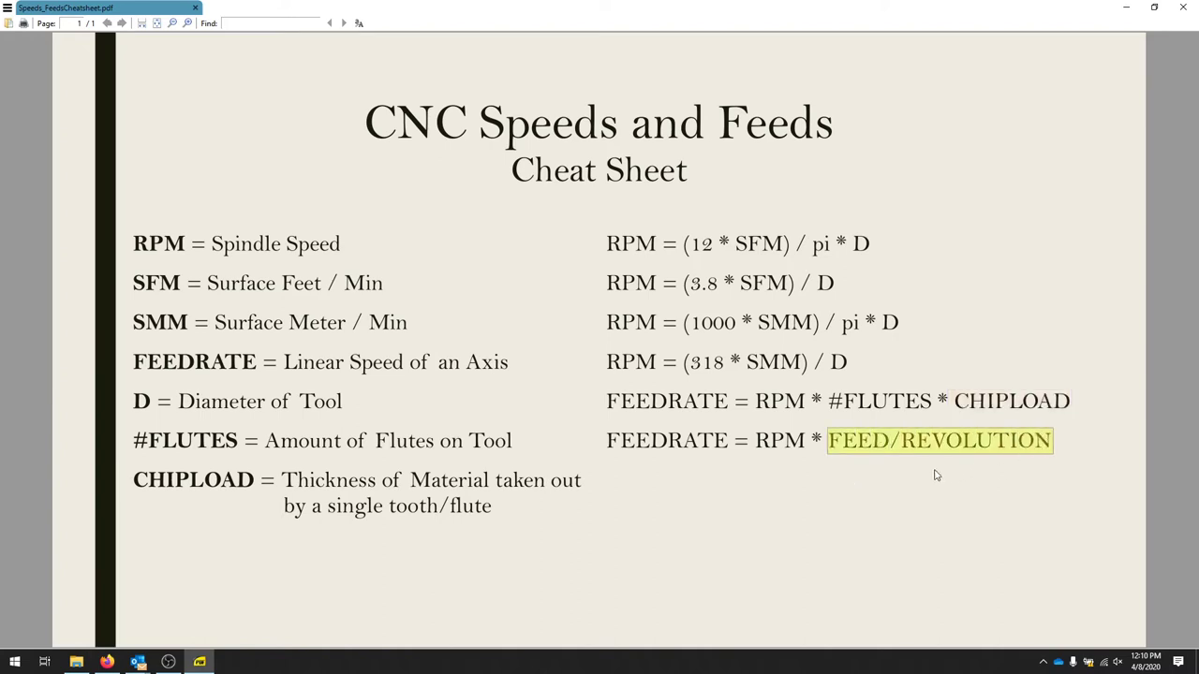
left_click(787, 447)
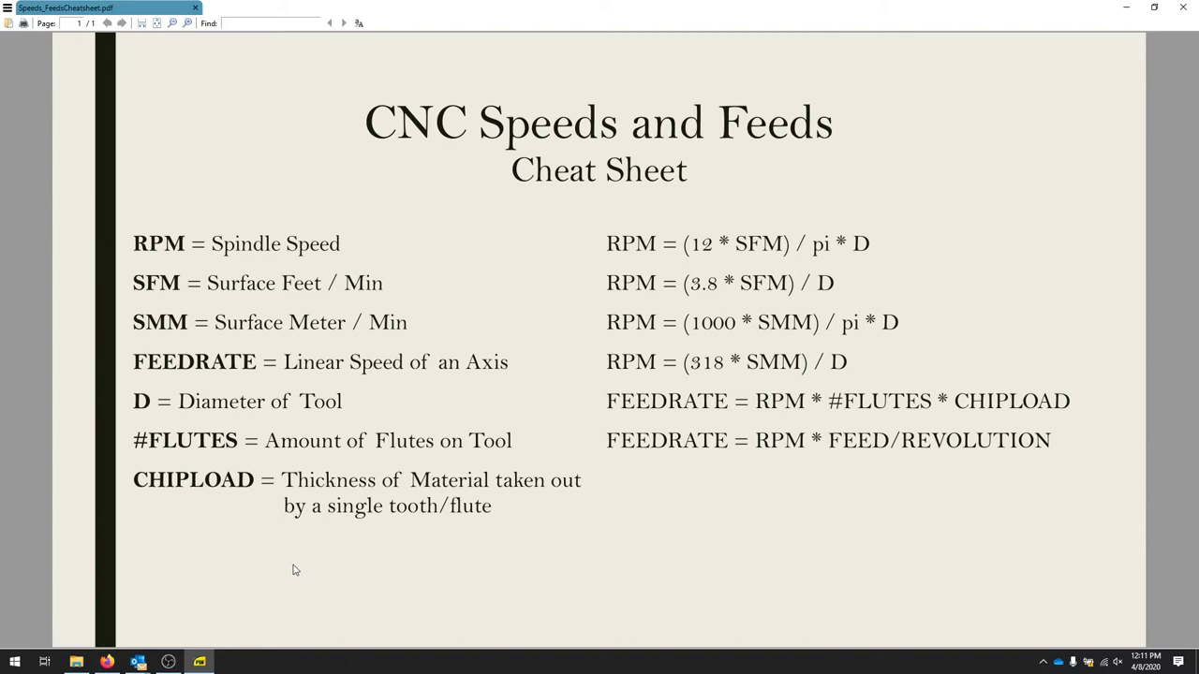
Step: Switch to Firefox and review Onsrud's cutting data recommendations page and the 60-311 router bit's specifications
left_click(108, 662)
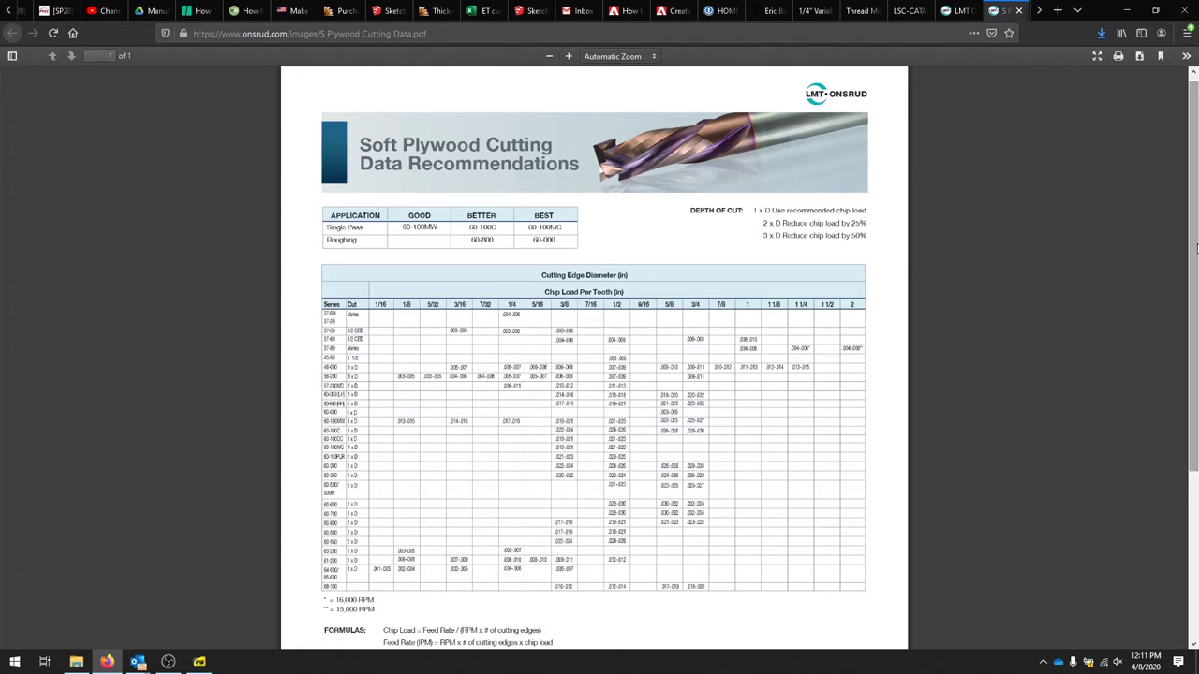
left_click(965, 13)
scroll(866, 304, "up", 2)
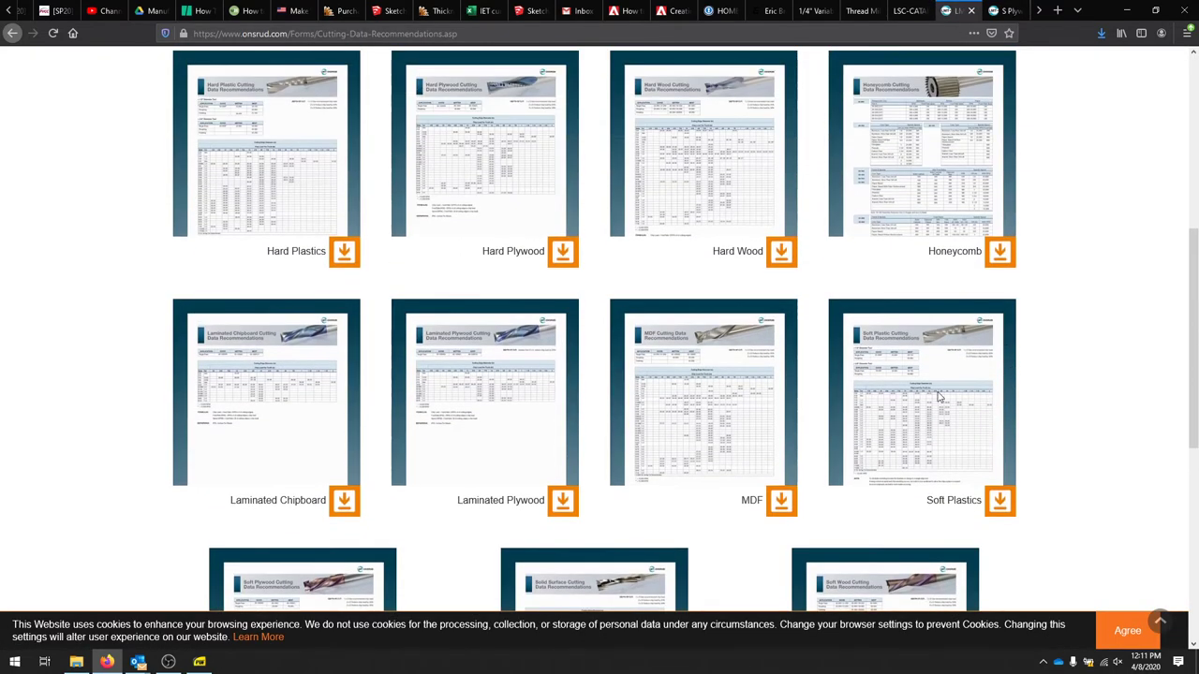
left_click(904, 11)
left_click(1038, 10)
left_click(1001, 10)
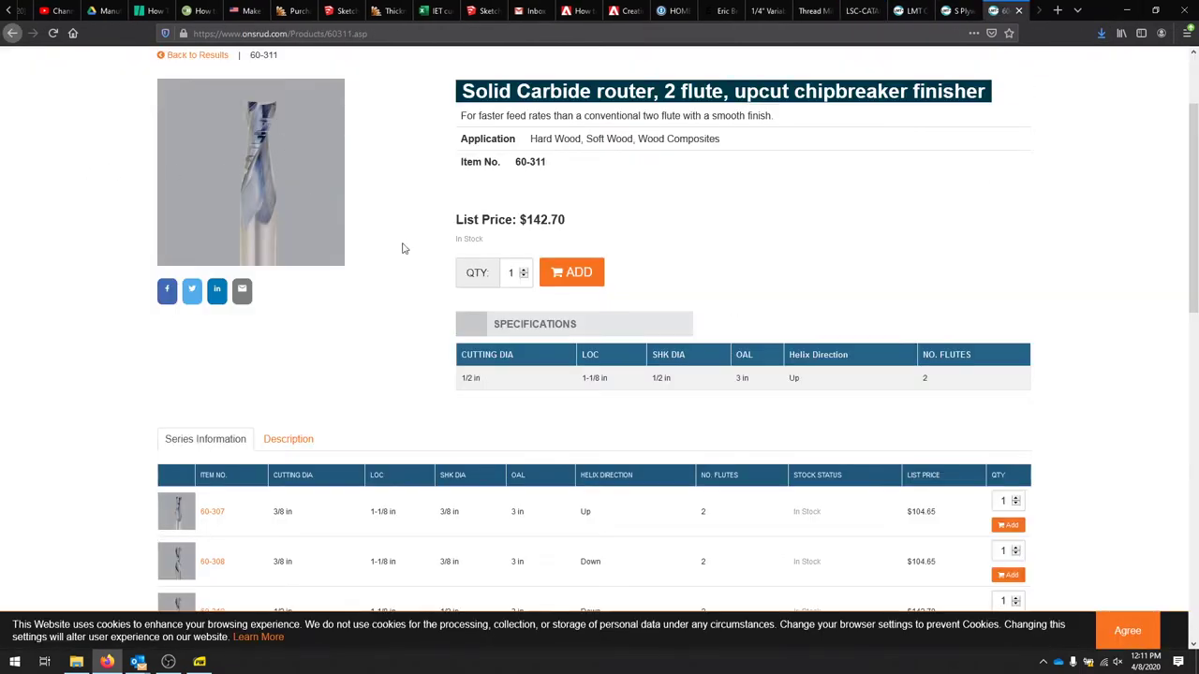
scroll(986, 314, "down", 1)
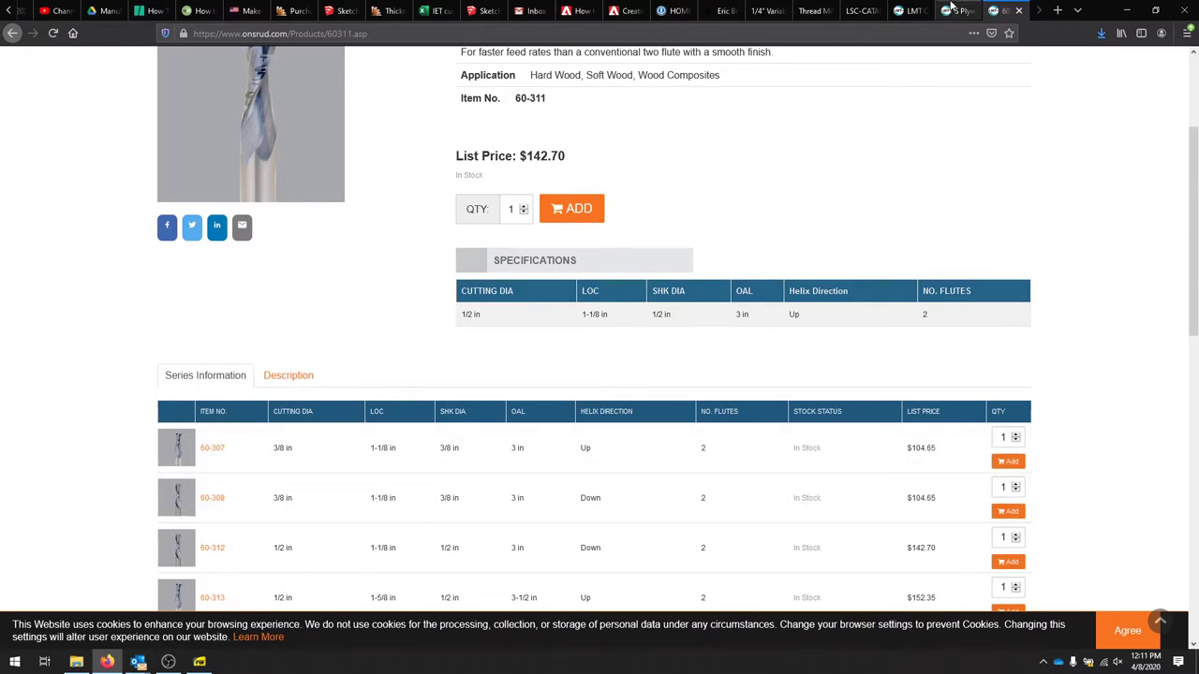
Step: Examine the chip load, feed rate and speed formulas in Onsrud's Soft Plywood cutting data sheet at 300% zoom
left_click(949, 11)
scroll(1112, 211, "down", 2)
scroll(480, 579, "down", 1, "ctrl")
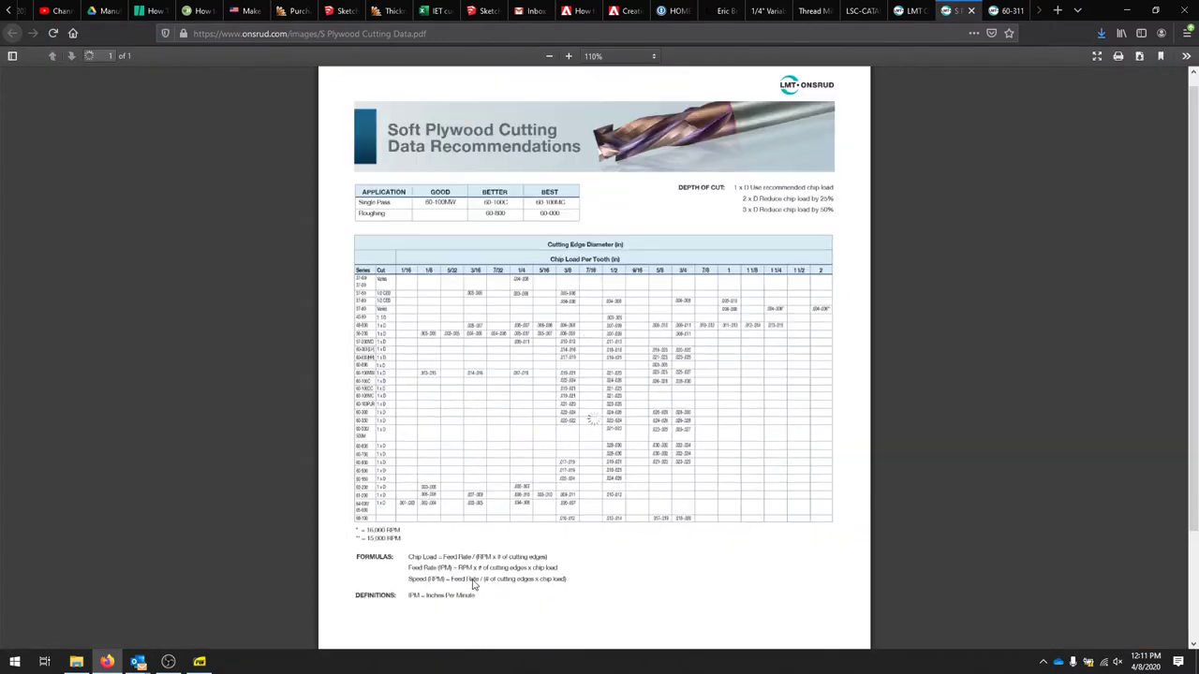
scroll(480, 586, "up", 5, "ctrl")
scroll(387, 580, "up", 2, "ctrl")
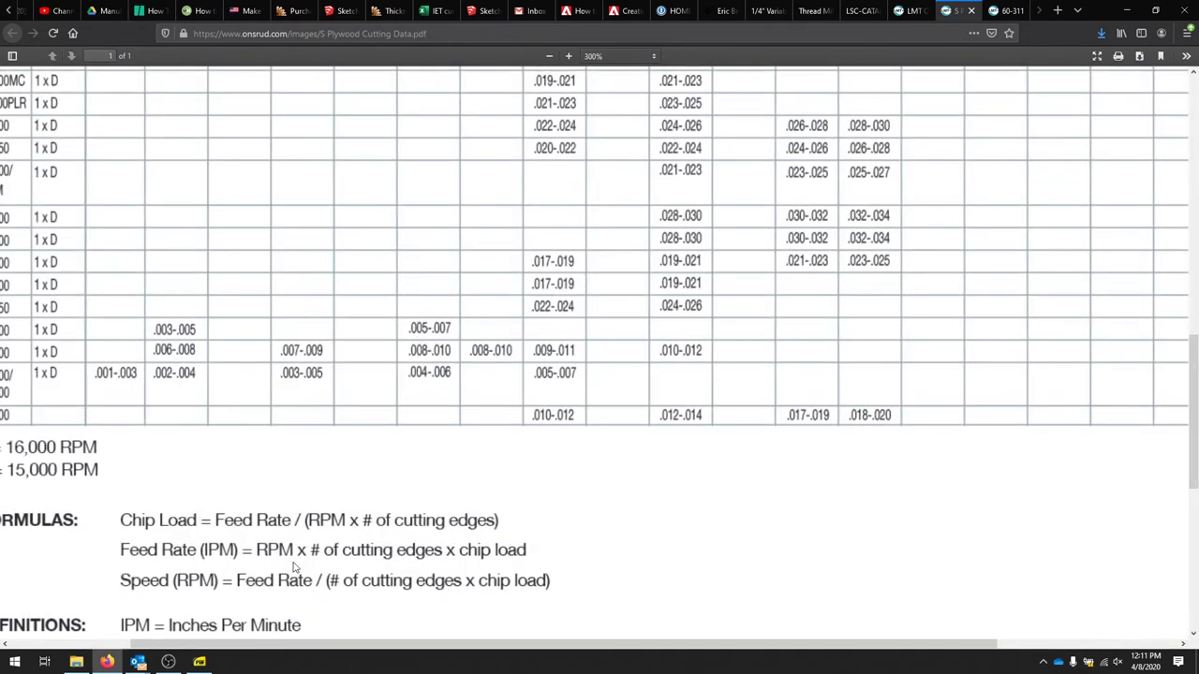
scroll(94, 590, "down", 1)
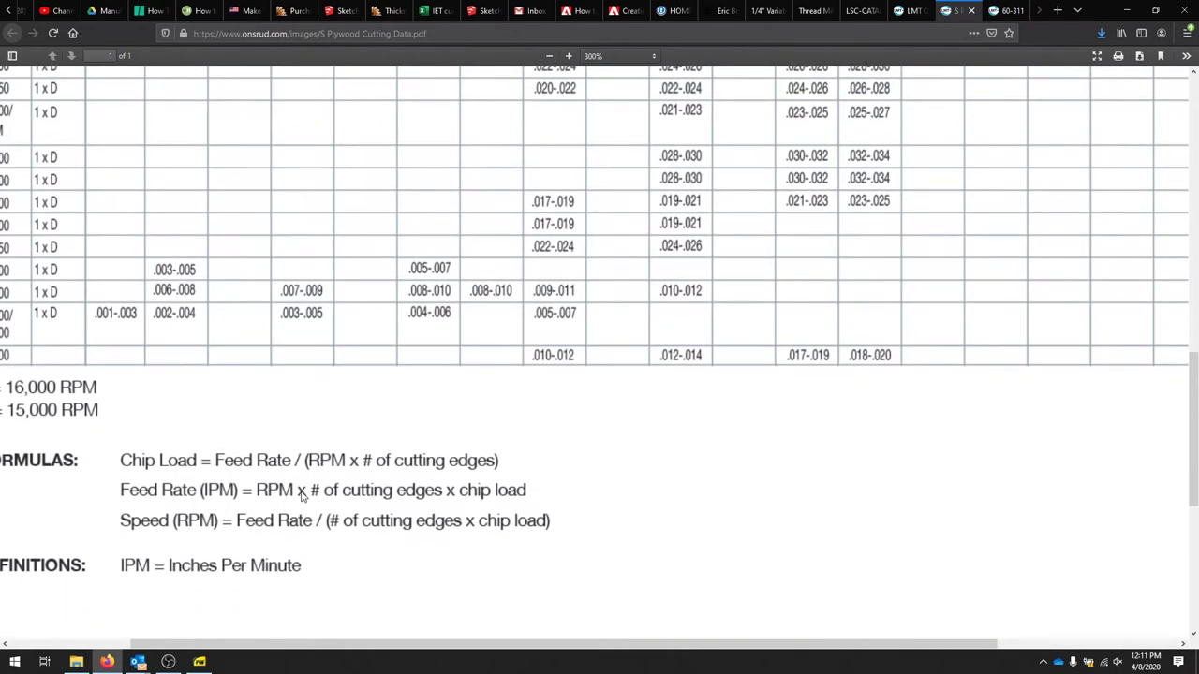
Step: Look through the tool series rows of the soft plywood chip-load-per-tooth table
scroll(361, 503, "up", 12)
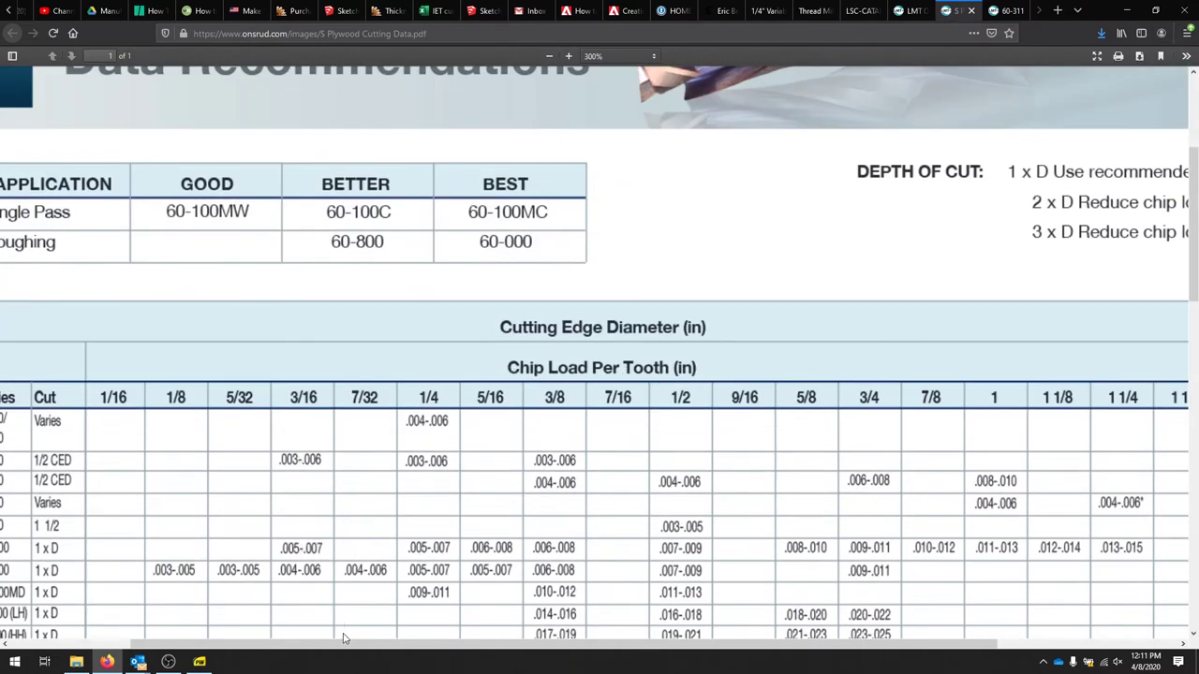
left_click_drag(380, 646, 252, 646)
scroll(159, 473, "down", 3)
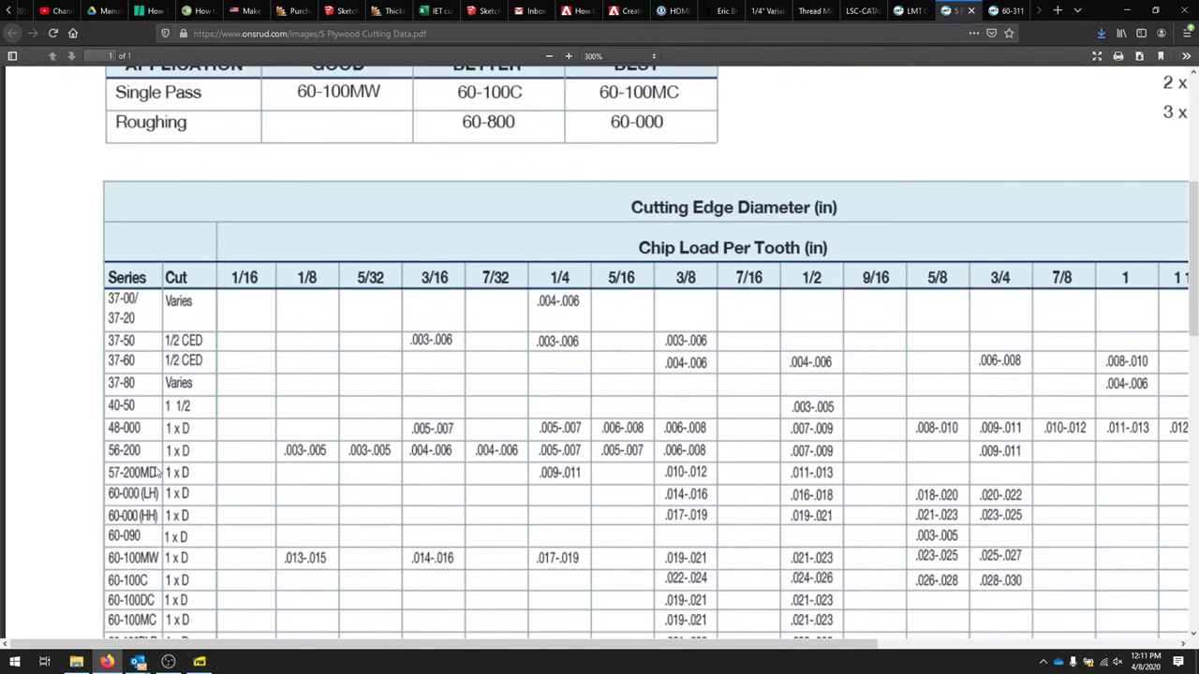
scroll(206, 436, "down", 10)
scroll(157, 360, "up", 5)
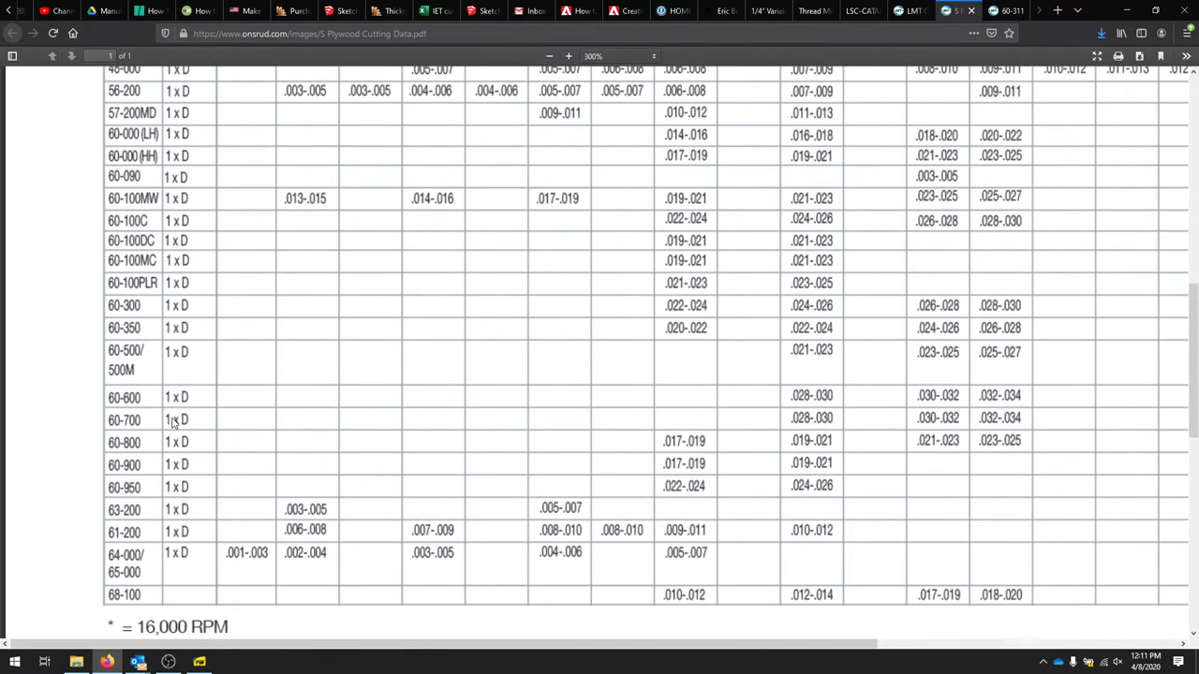
scroll(192, 271, "up", 2)
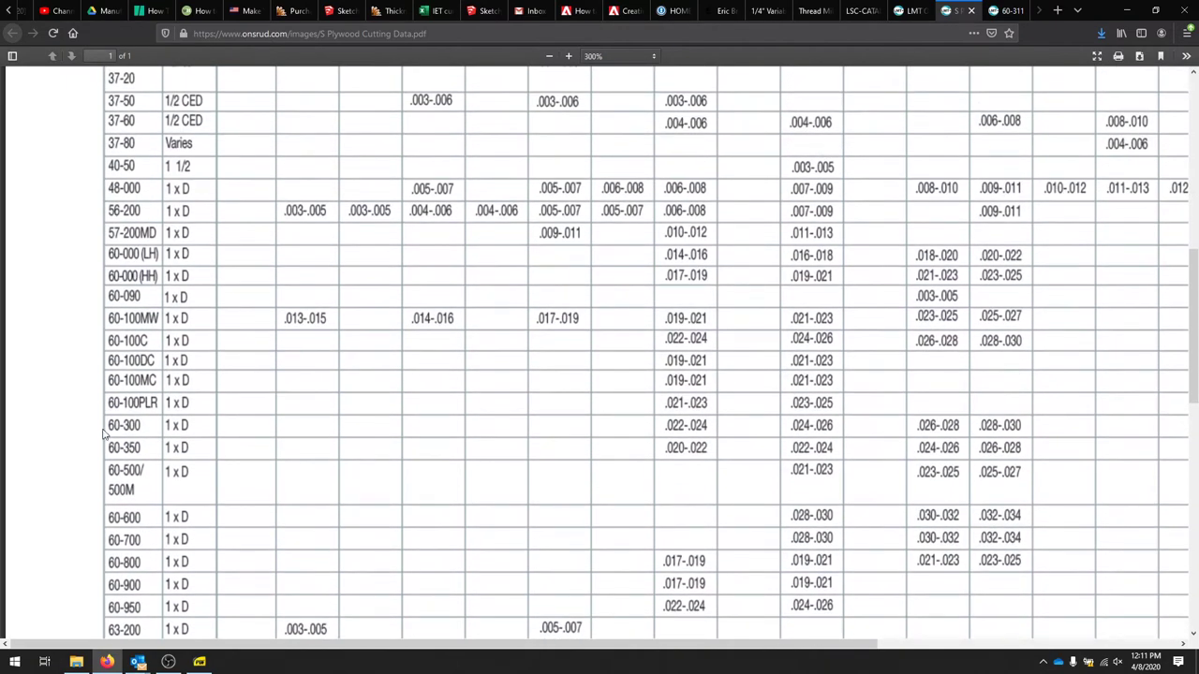
Step: Check the 60-311 bit's product page against the matching series row and diameter columns of the soft plywood chip load table
left_click(1002, 11)
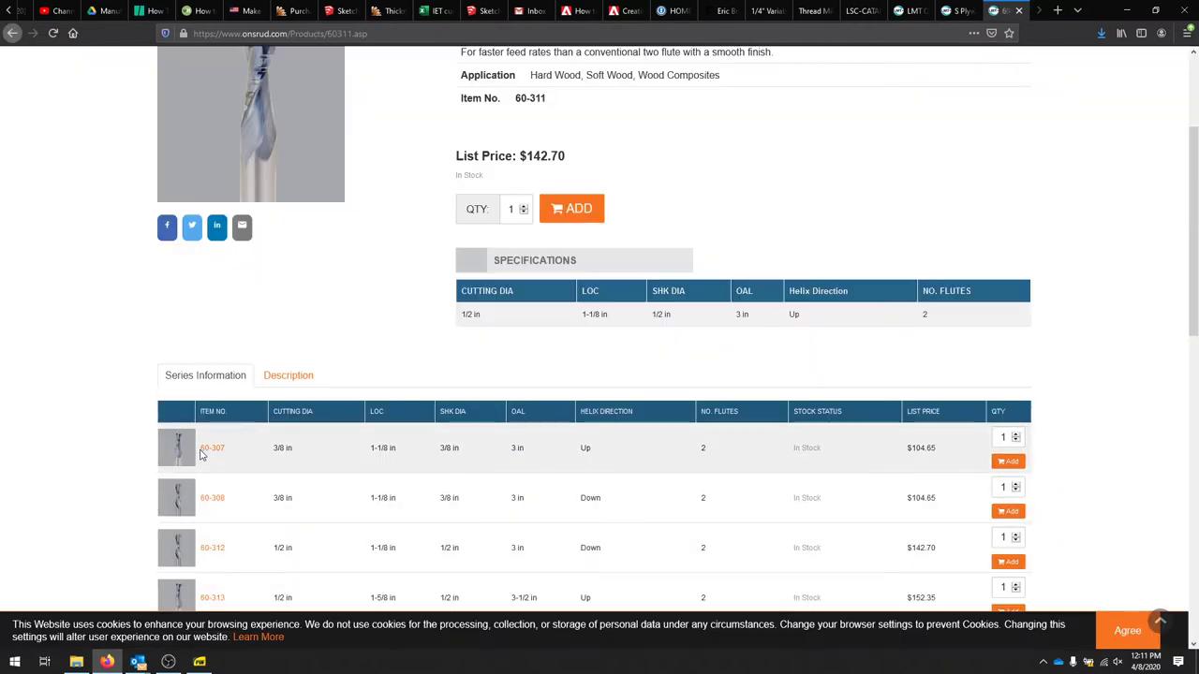
left_click(965, 11)
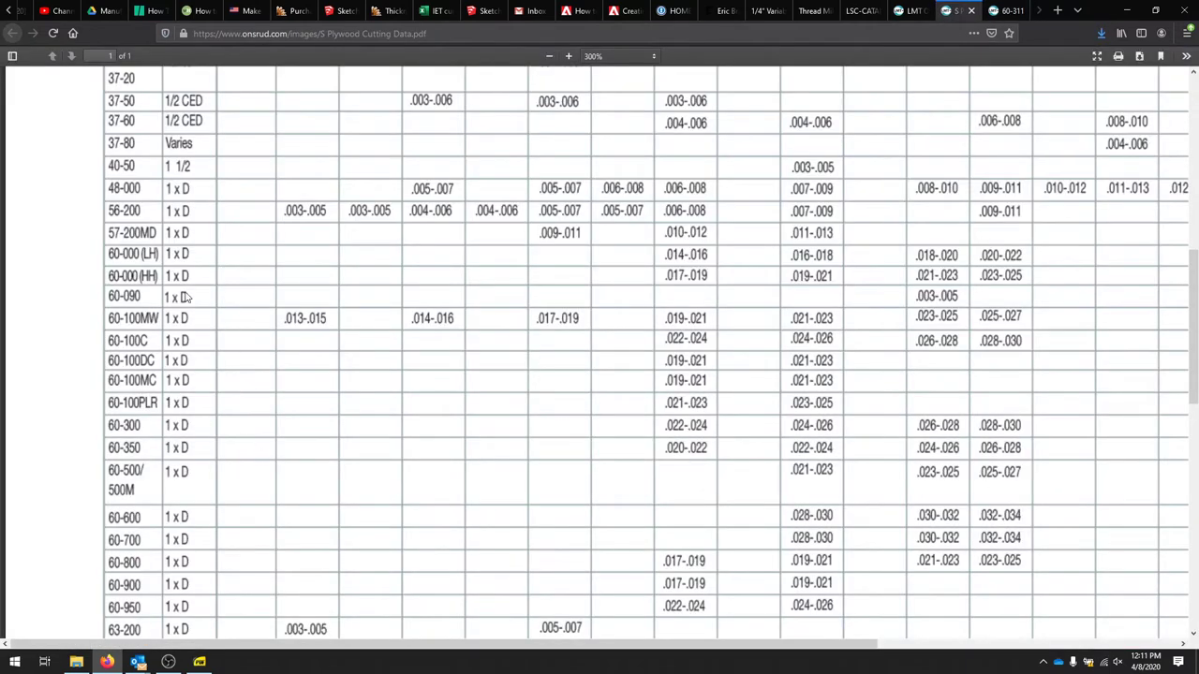
scroll(156, 473, "up", 1)
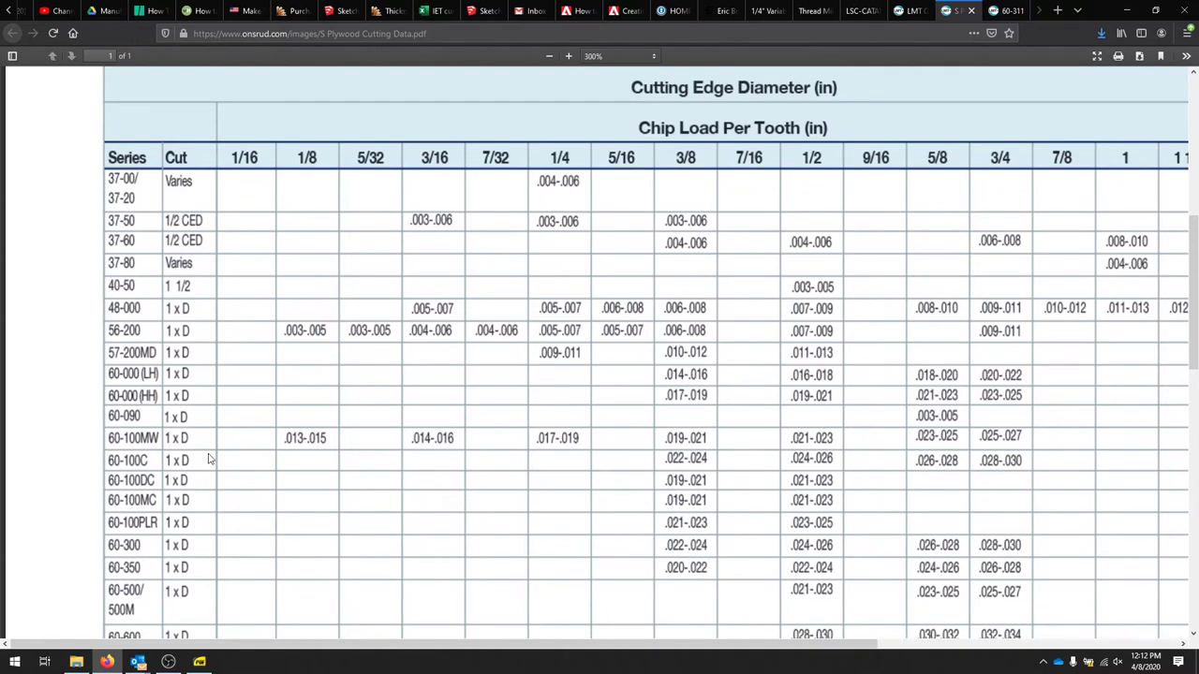
scroll(206, 487, "down", 4)
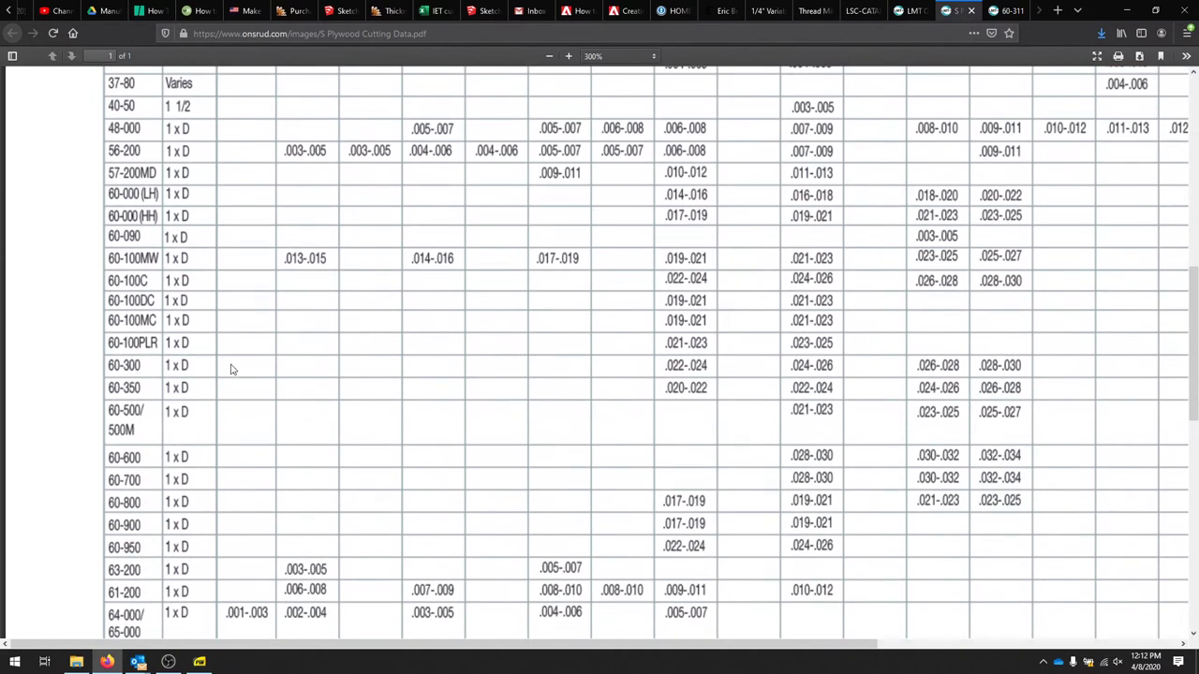
scroll(690, 385, "up", 4)
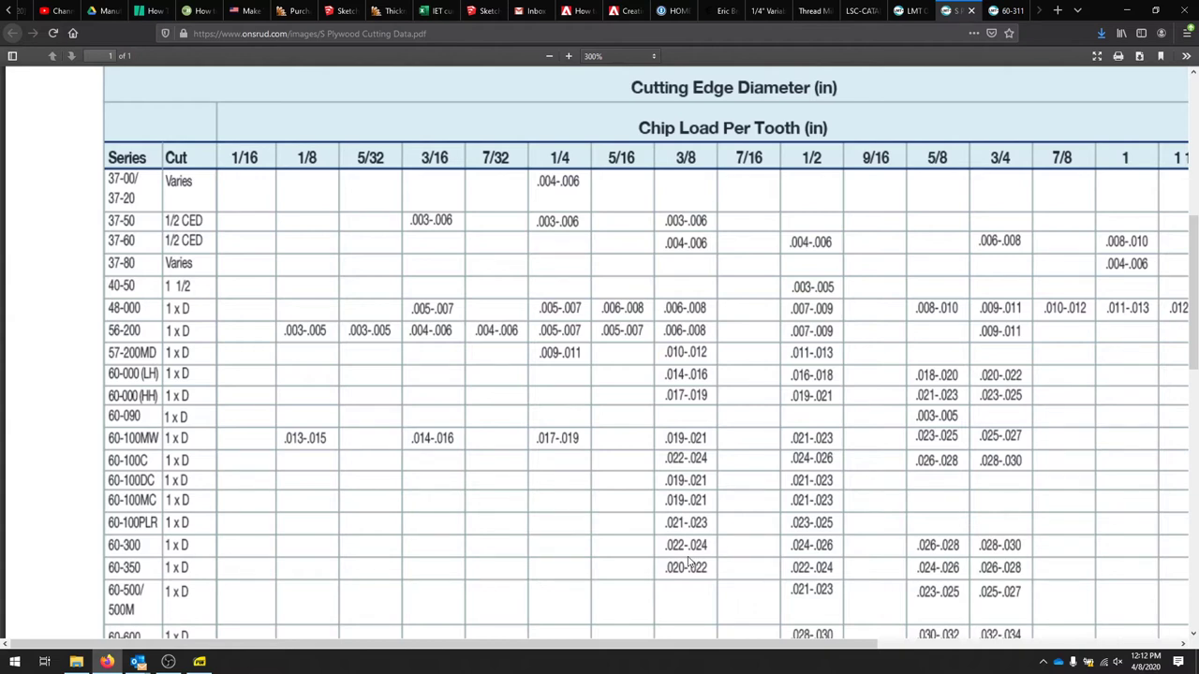
Step: Review Lakeshore Carbide's 1/4" variable 3-flute end mill and its variable flute speeds and feeds chart for aluminum
left_click(845, 10)
left_click(752, 11)
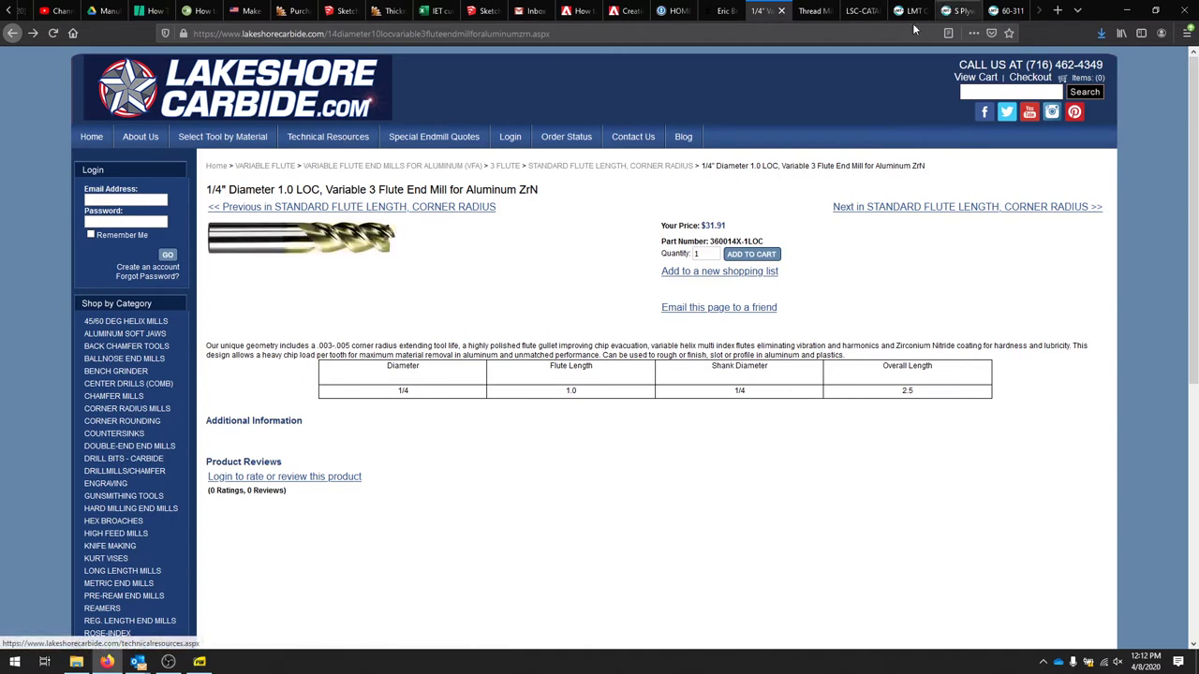
left_click(811, 10)
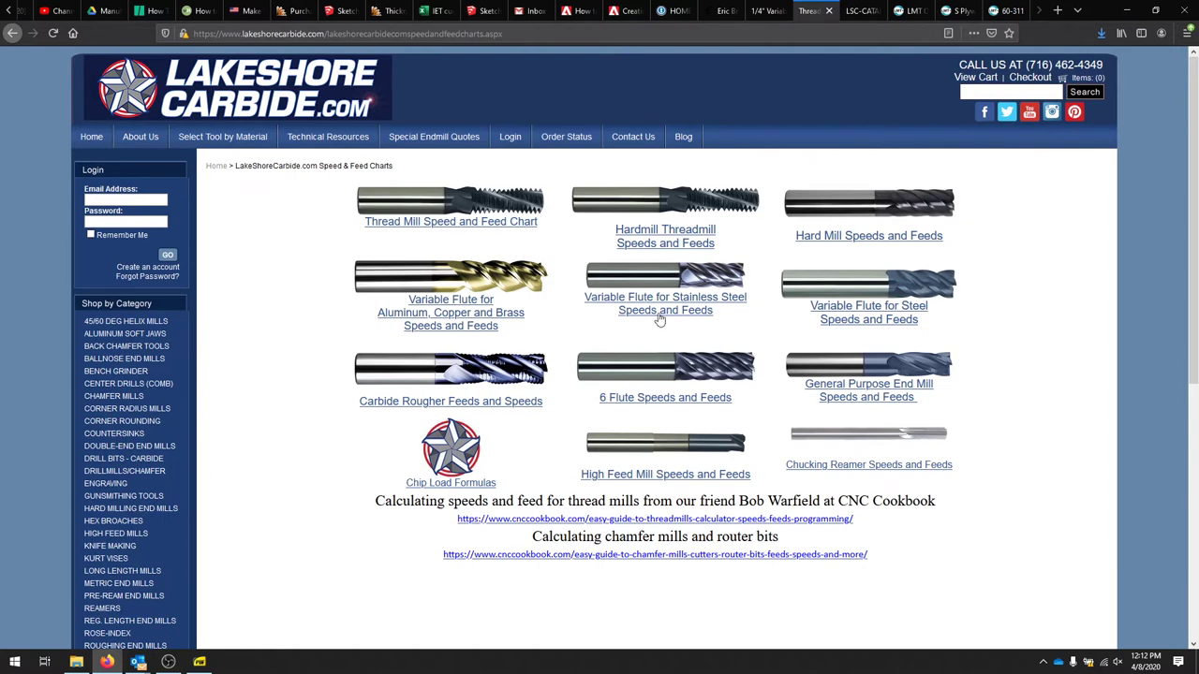
left_click(442, 311)
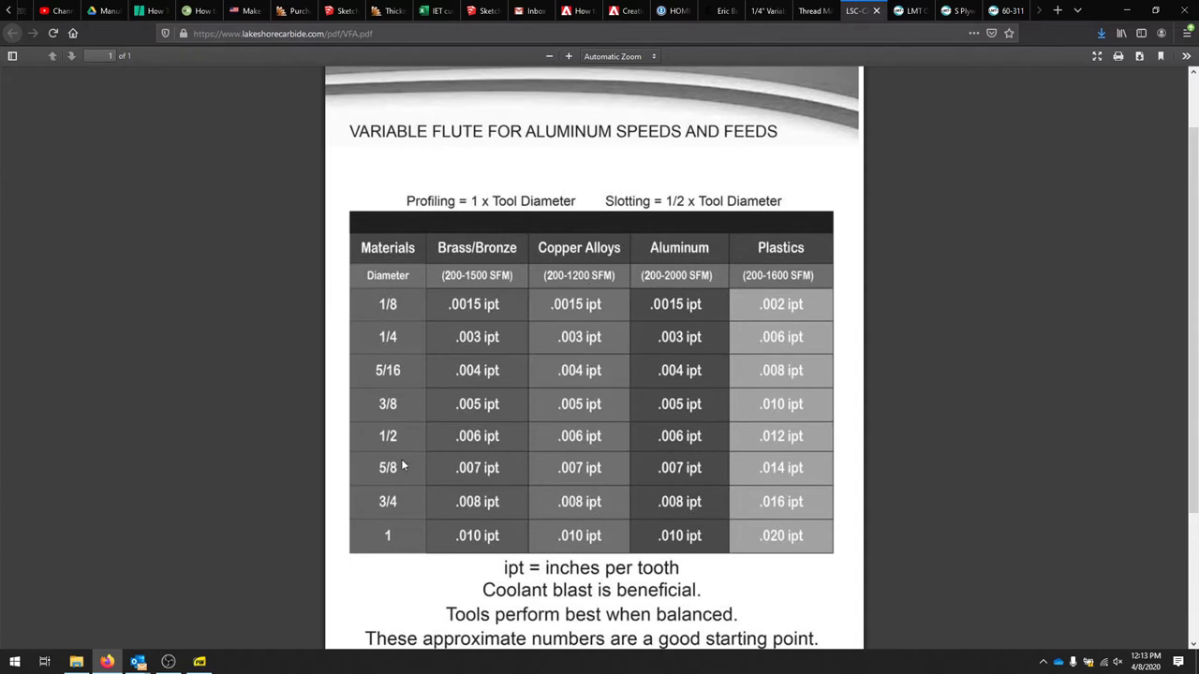
scroll(637, 578, "down", 1)
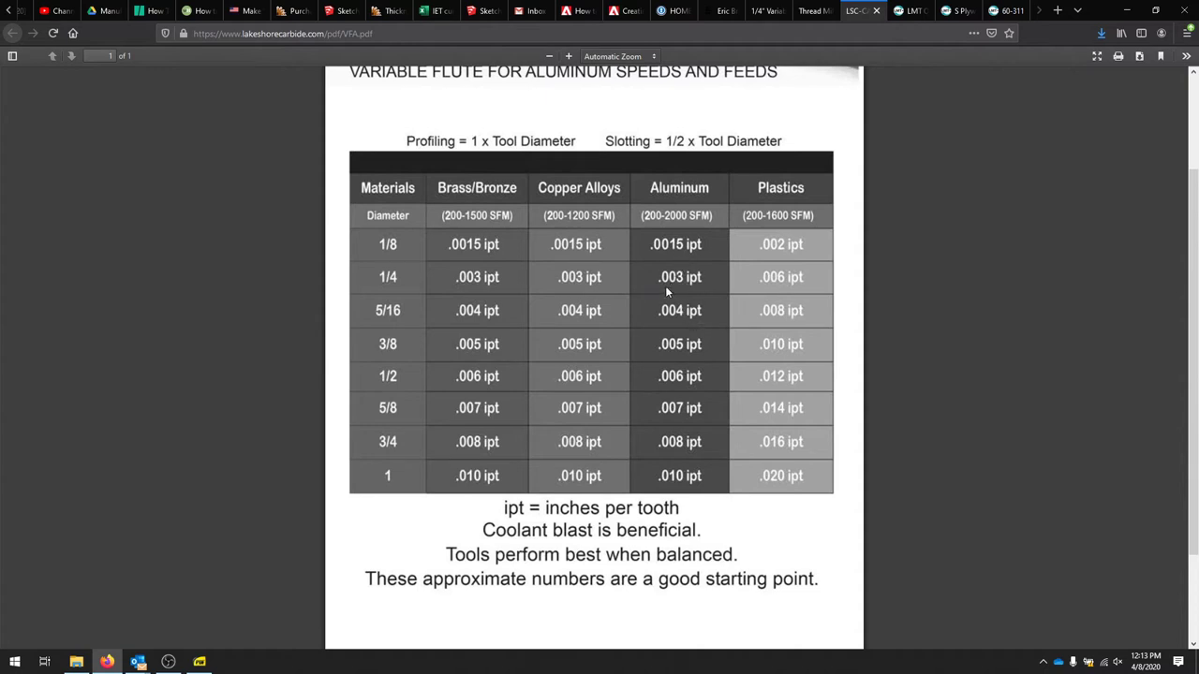
Step: Start SOLIDWORKS with the HSMWorks add-in loaded and open the recent CNC Hold-Down Video part
left_click(1130, 13)
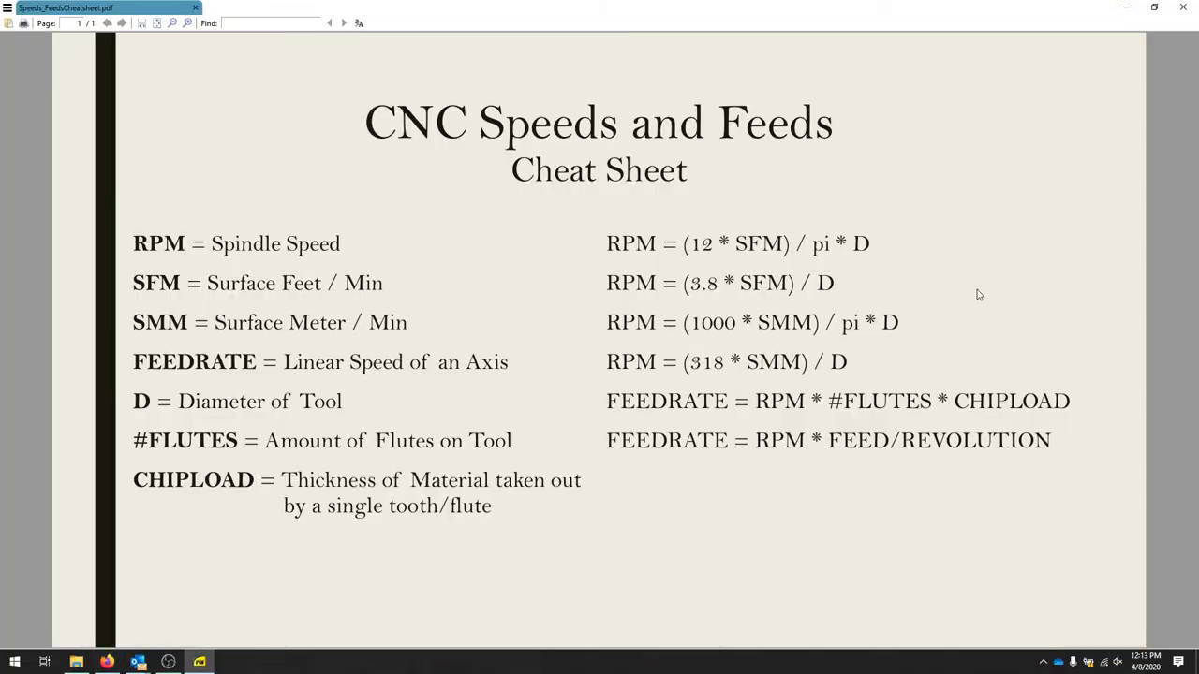
left_click(1130, 13)
left_click(15, 661)
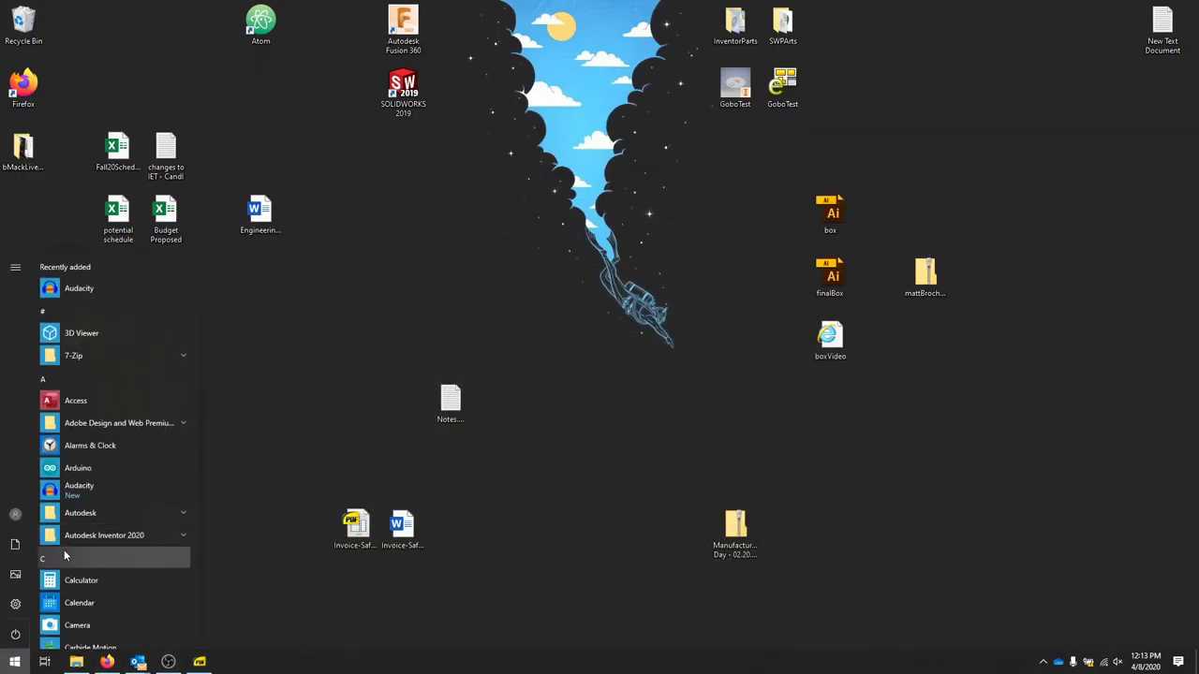
type("hsm")
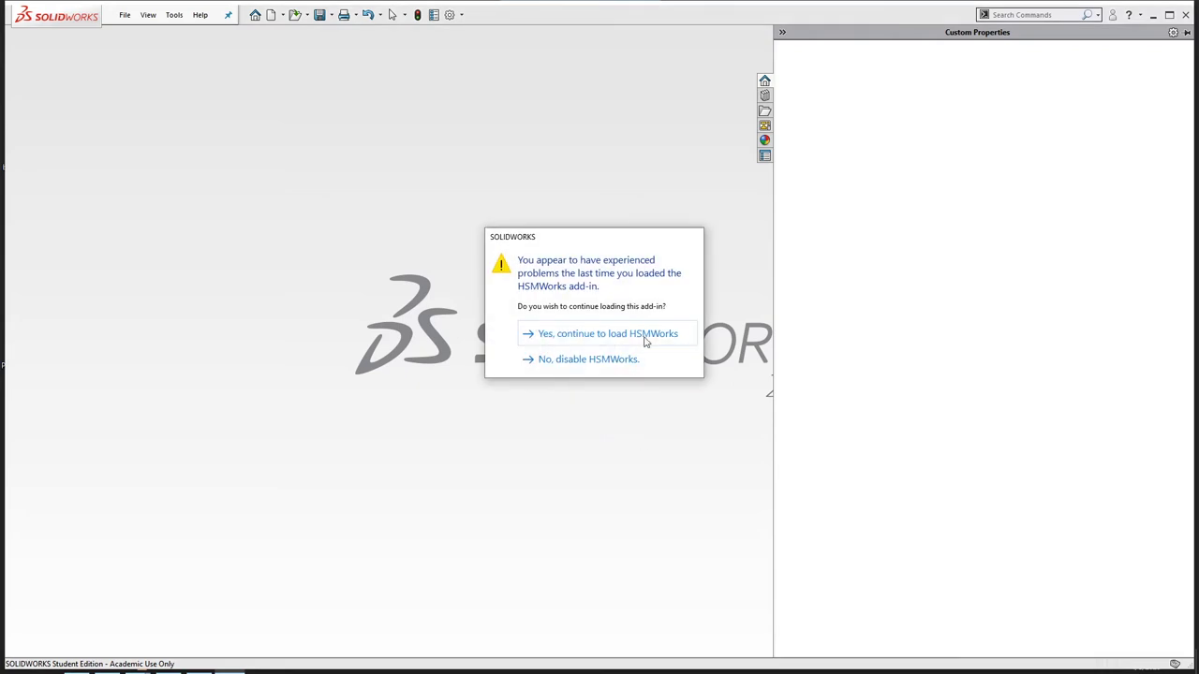
left_click(613, 339)
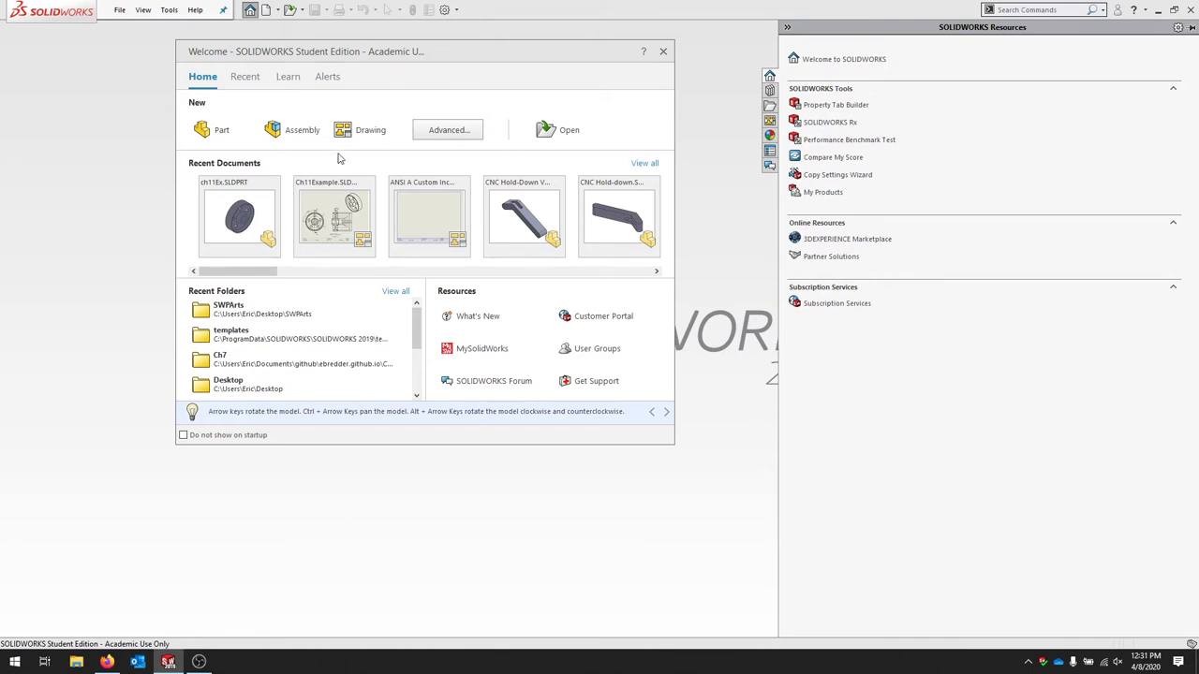
left_click(531, 218)
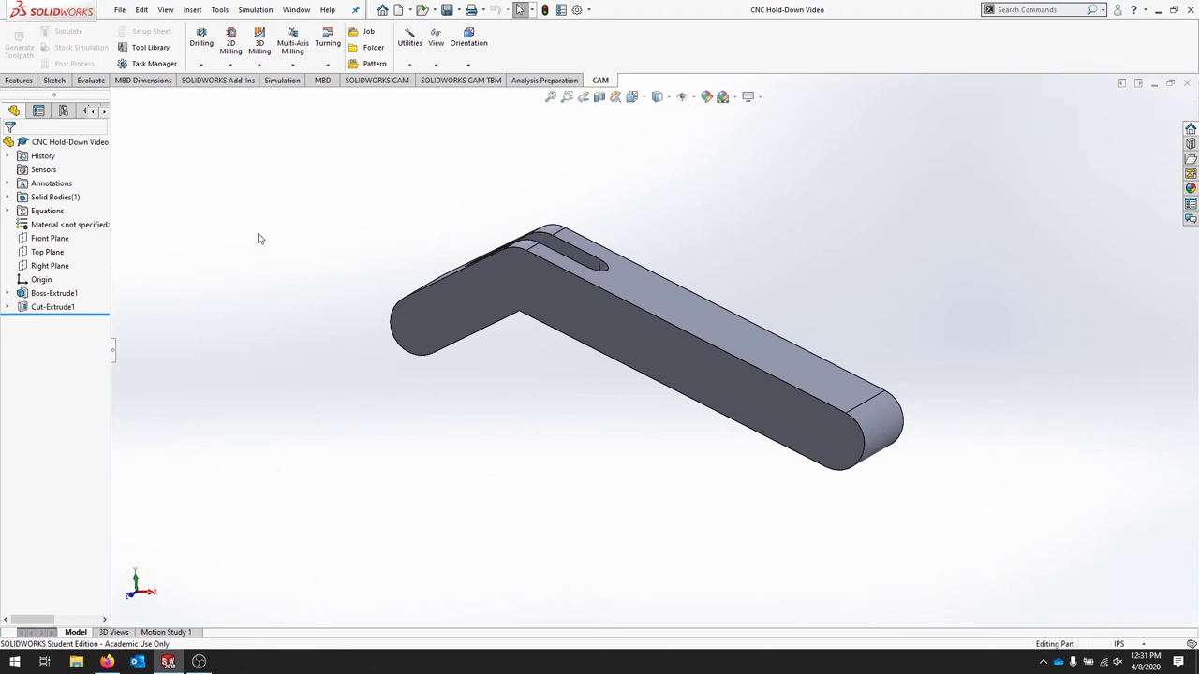
Step: Review the part's global variables and sketch dimensions in the equations manager, and accept it without edits
left_click(142, 9)
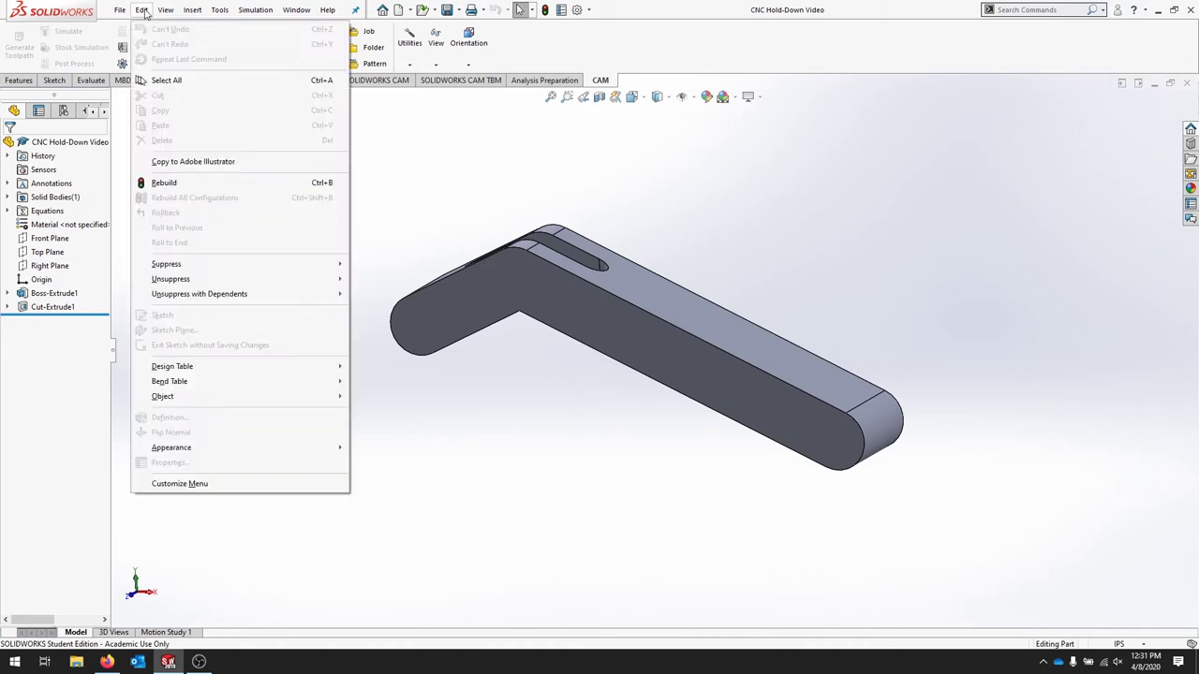
left_click(223, 10)
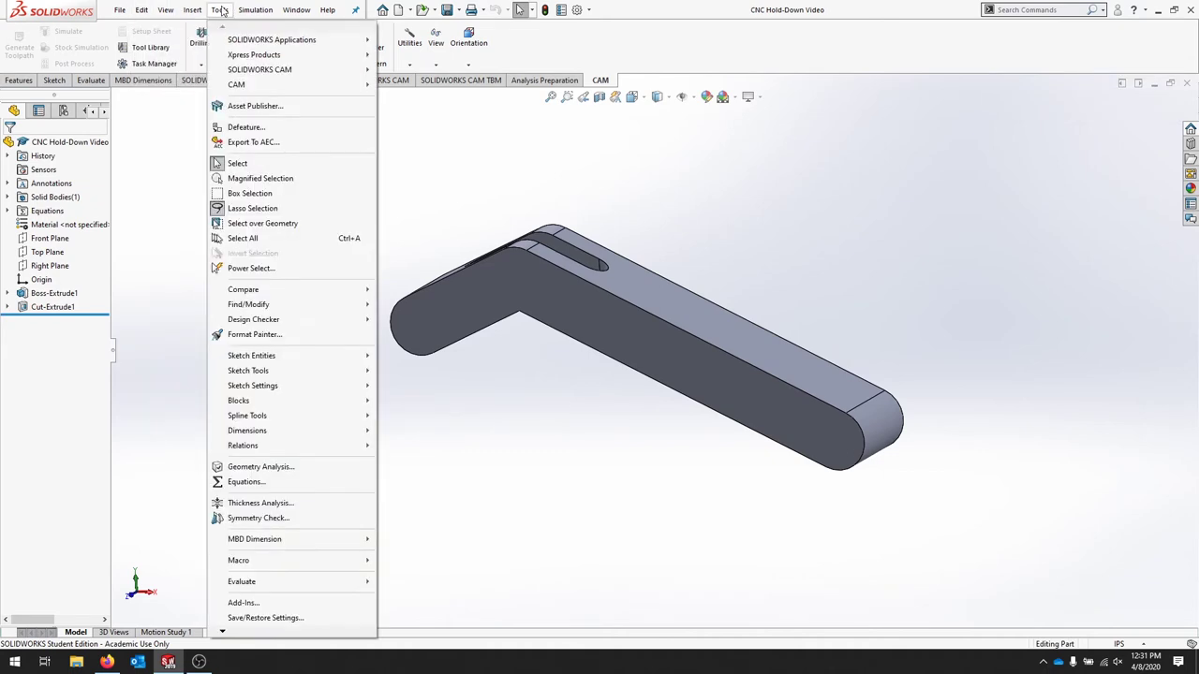
left_click(246, 481)
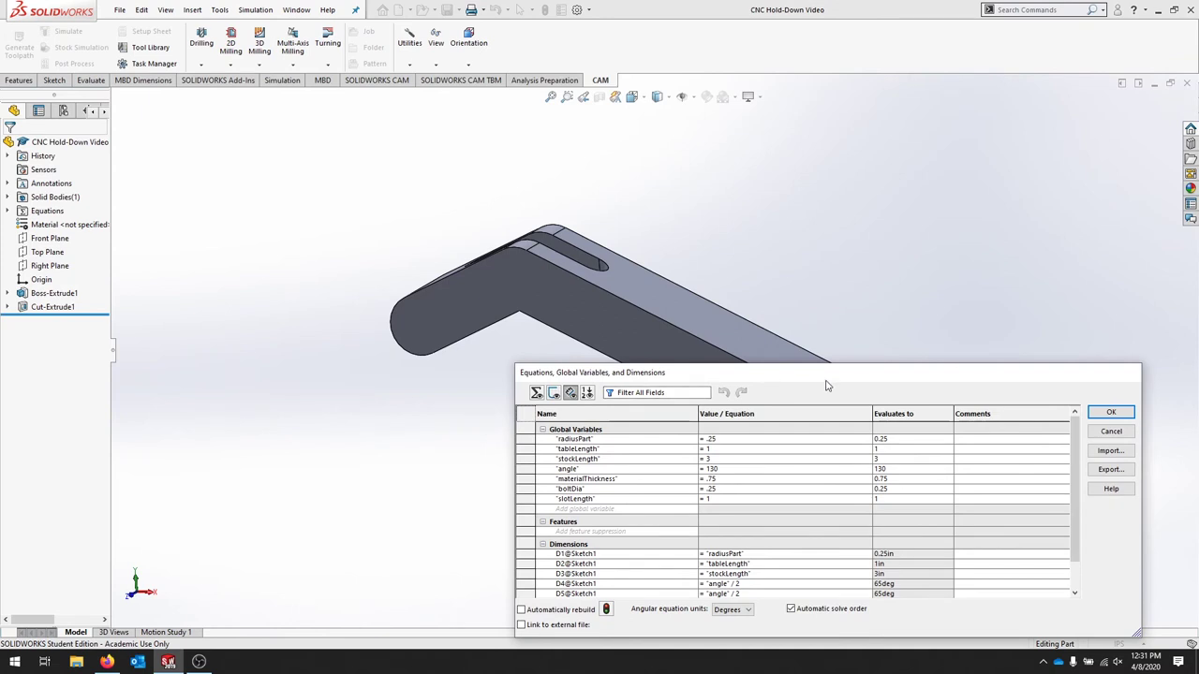
left_click_drag(826, 380, 914, 211)
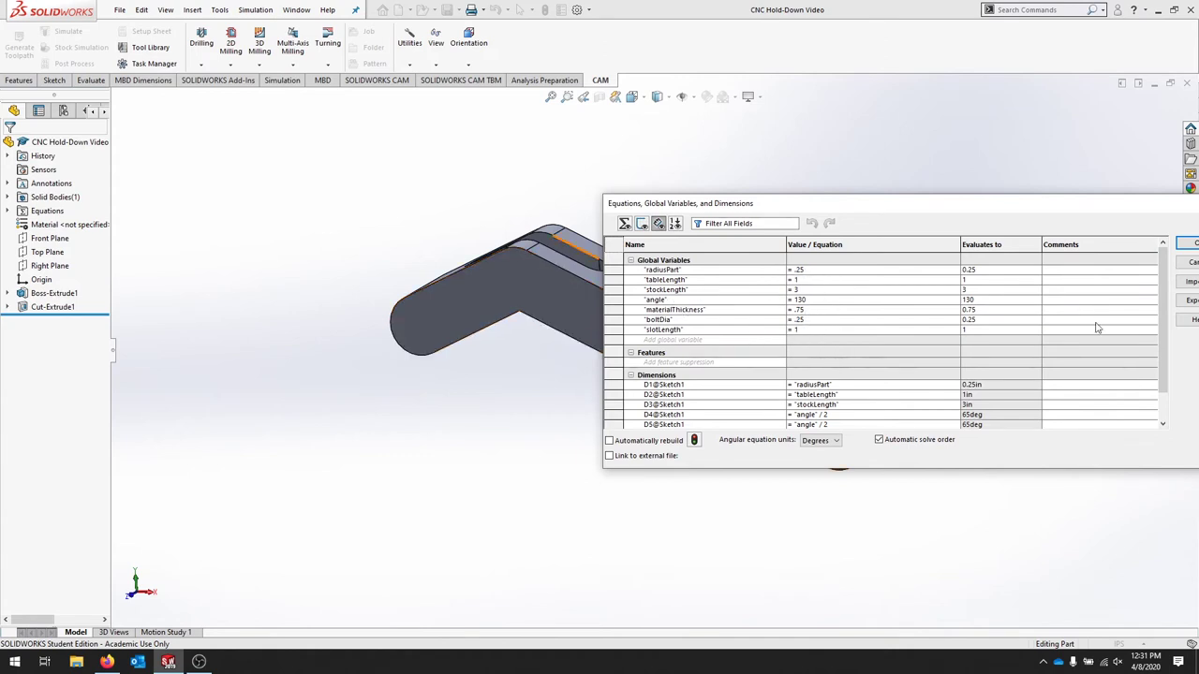
left_click(1190, 242)
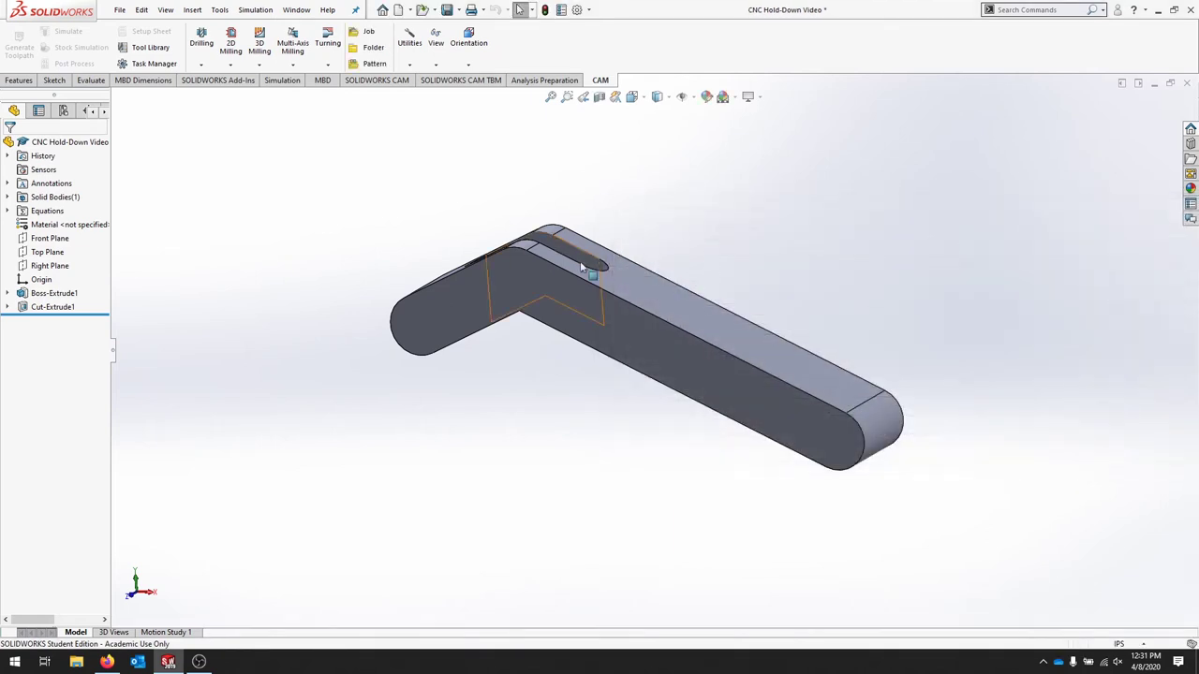
Step: Inspect the hold-down's bent underside and slot, and display the SOLIDWORKS CAM commands
scroll(693, 440, "down", 3)
scroll(690, 471, "up", 3)
middle_click_drag(690, 471, 813, 196)
middle_click_drag(728, 197, 504, 352)
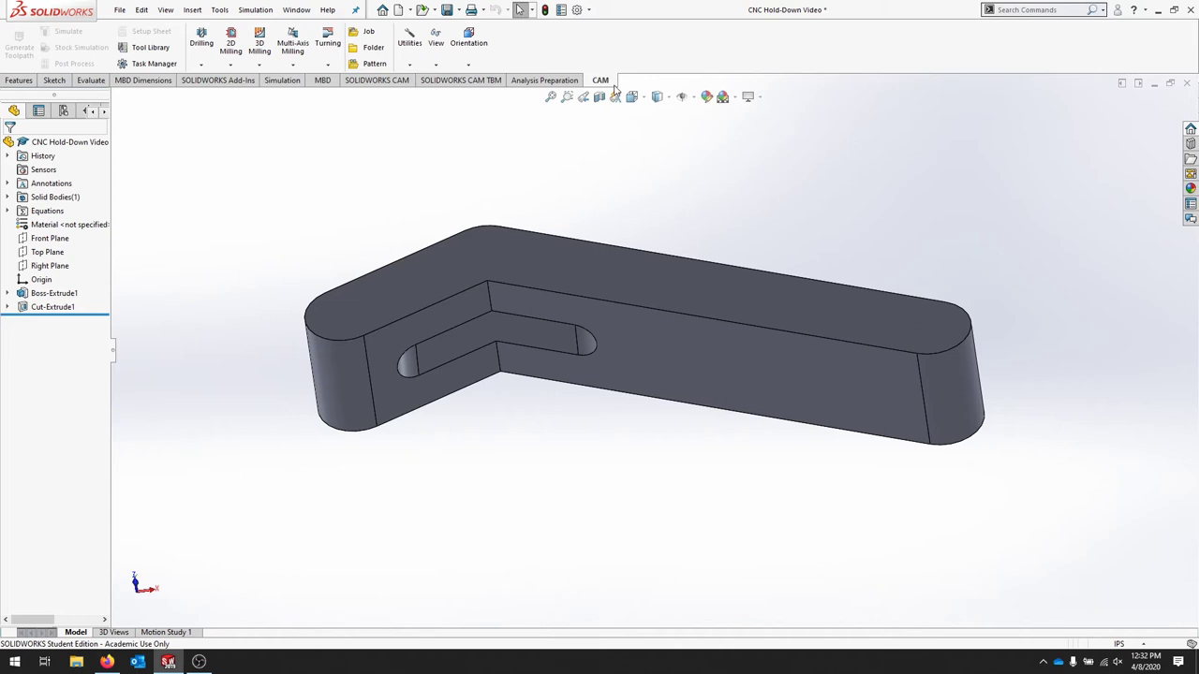
left_click(384, 81)
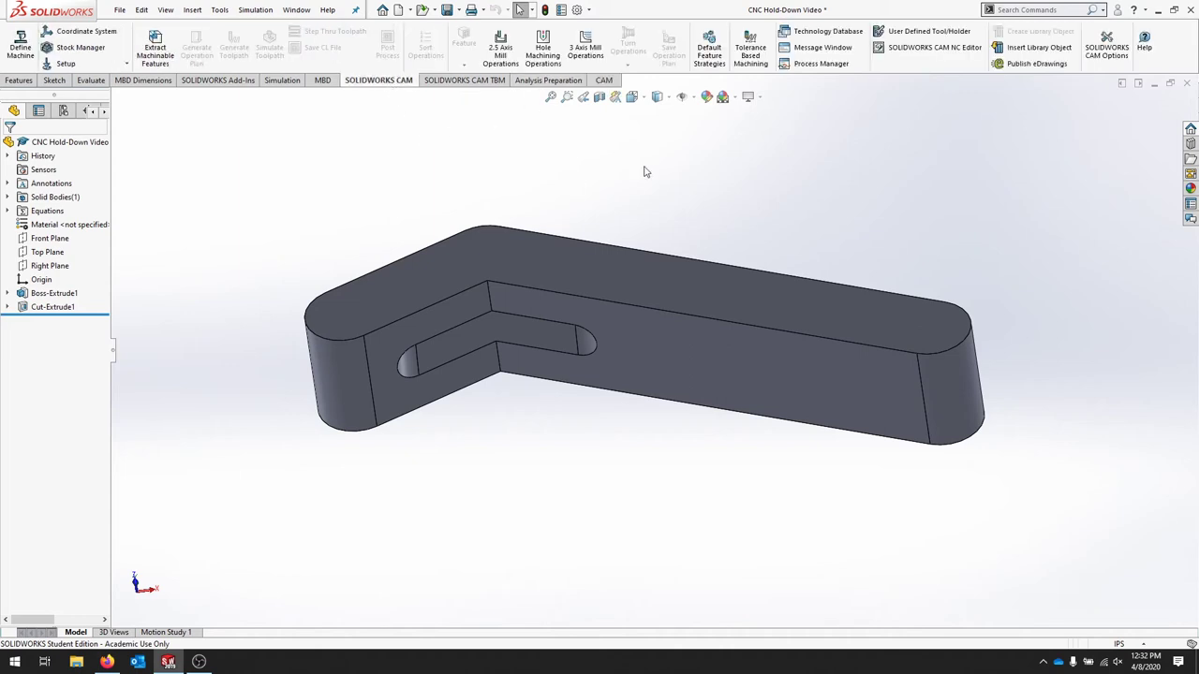
Step: Display the HSMWorks CAM commands, widen the feature tree pane and show the part's CAM operations list
left_click(604, 81)
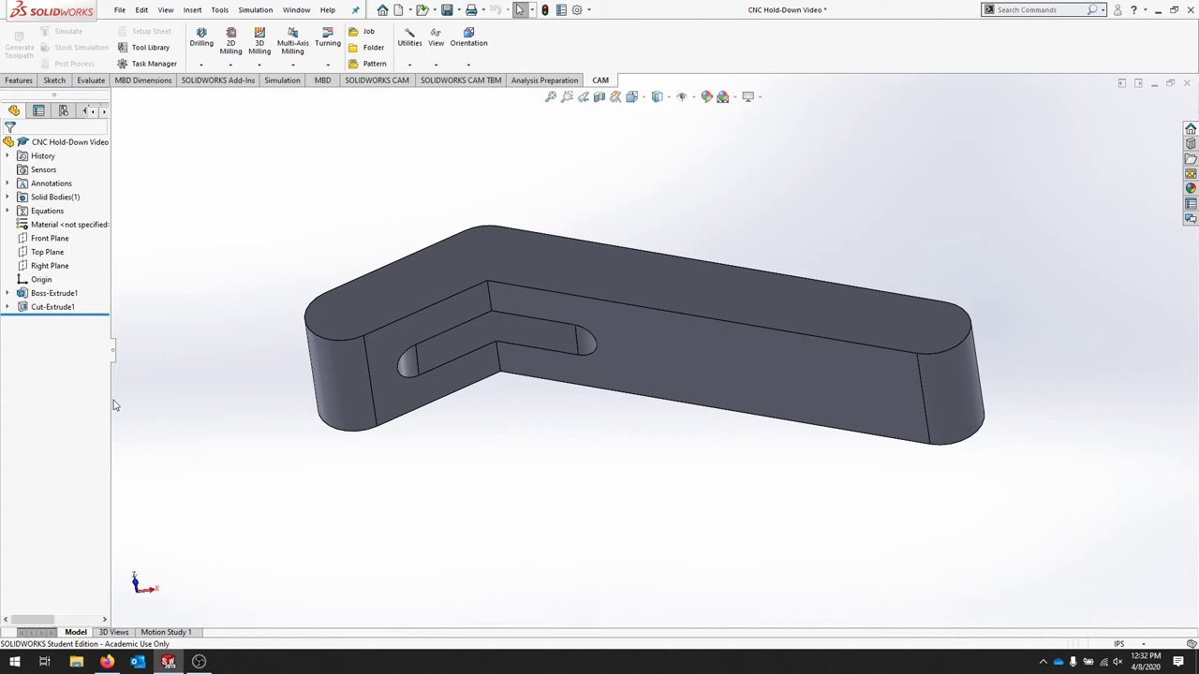
left_click_drag(110, 399, 218, 399)
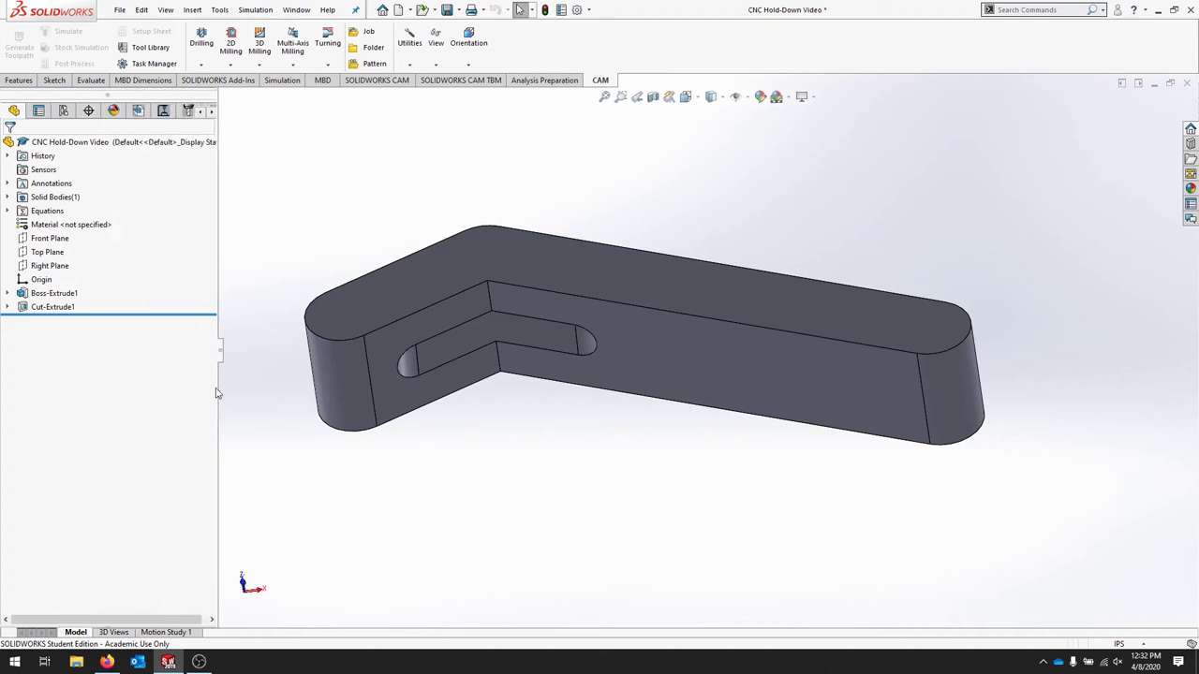
left_click(212, 111)
left_click(212, 111)
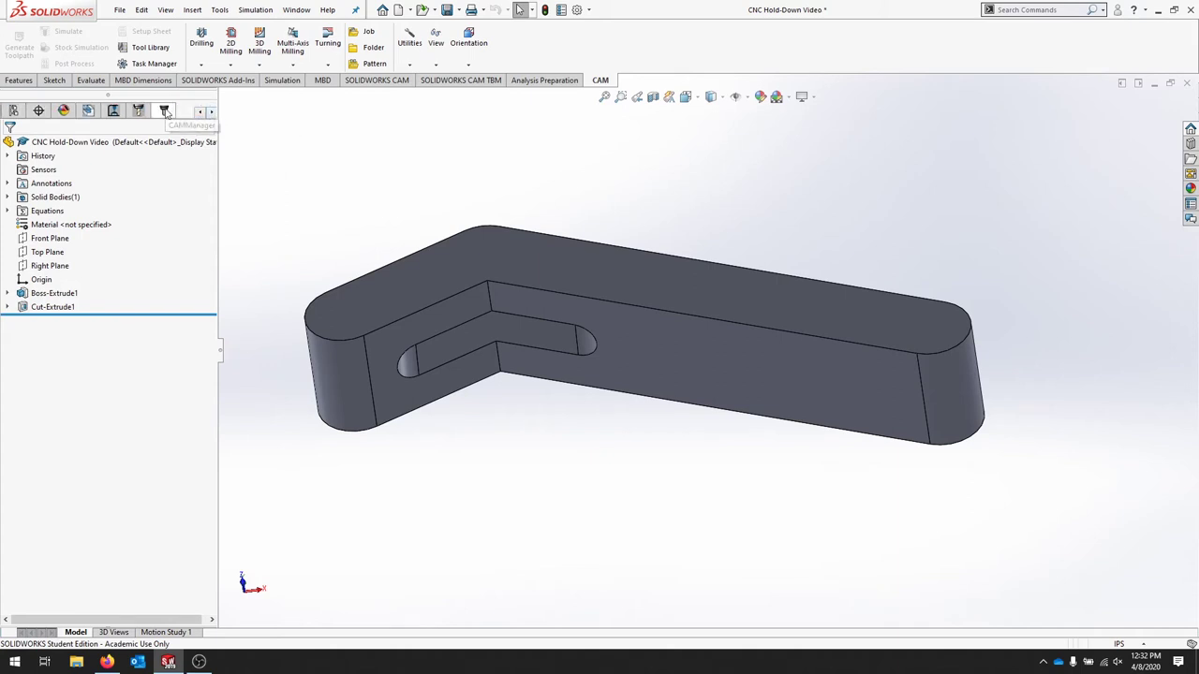
left_click(165, 111)
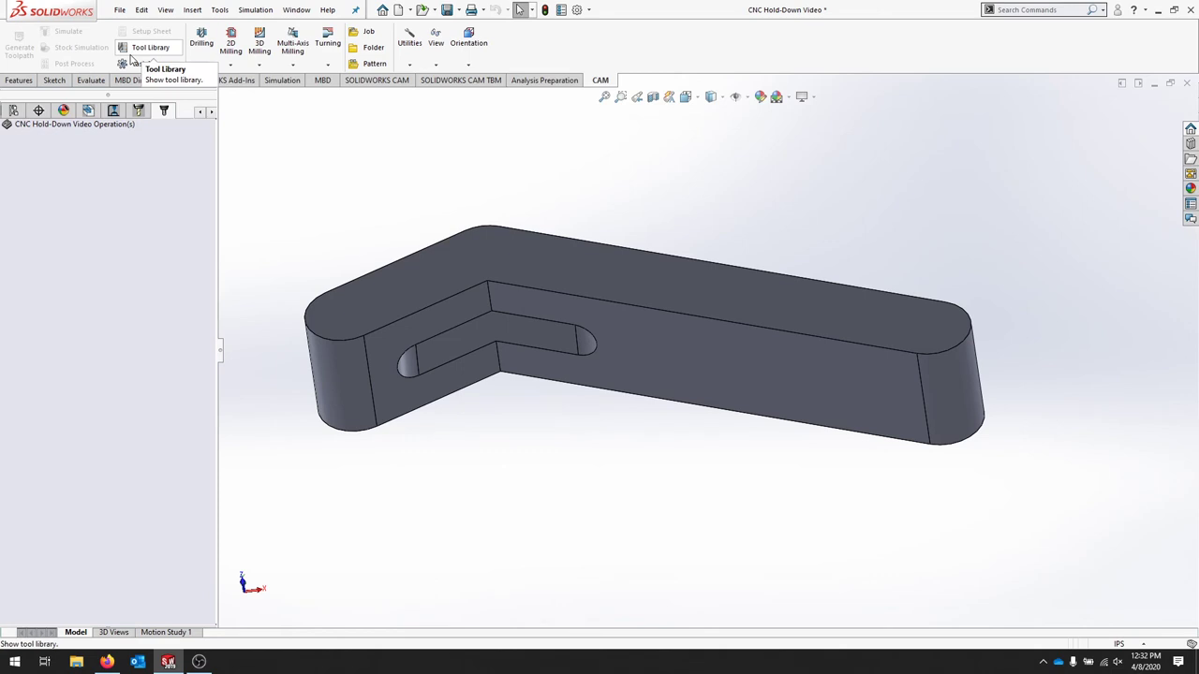
Step: Create a new mill tool in the part's tool library and set its material to Carbide
left_click(147, 48)
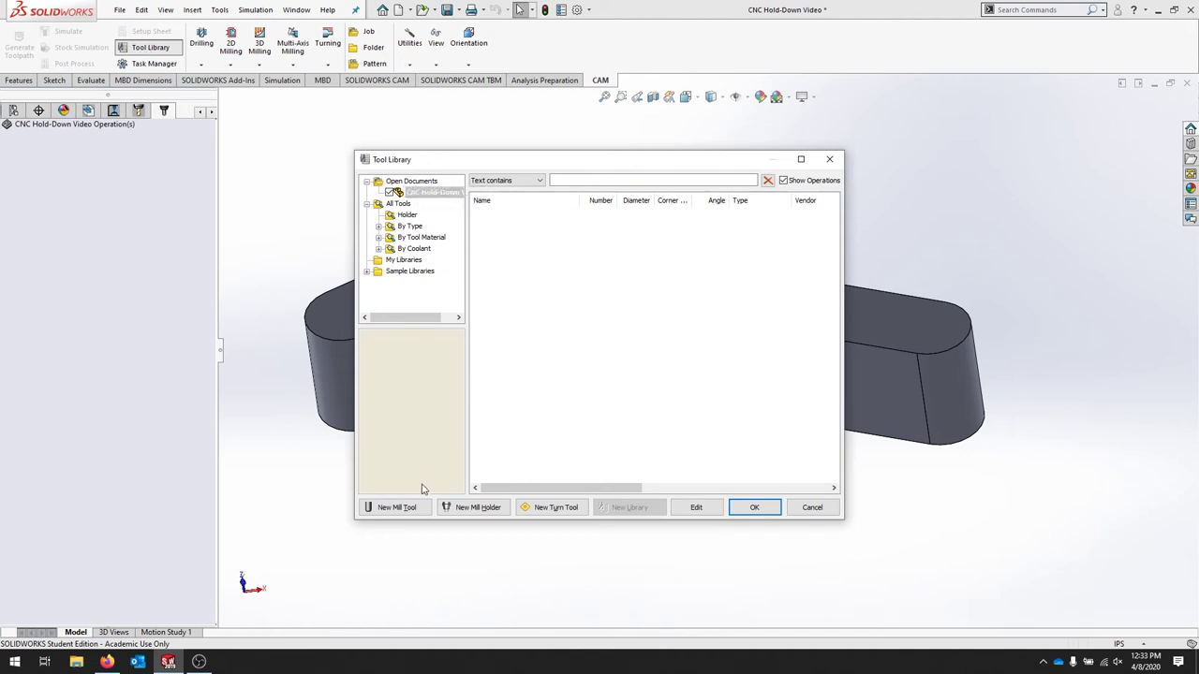
left_click(406, 514)
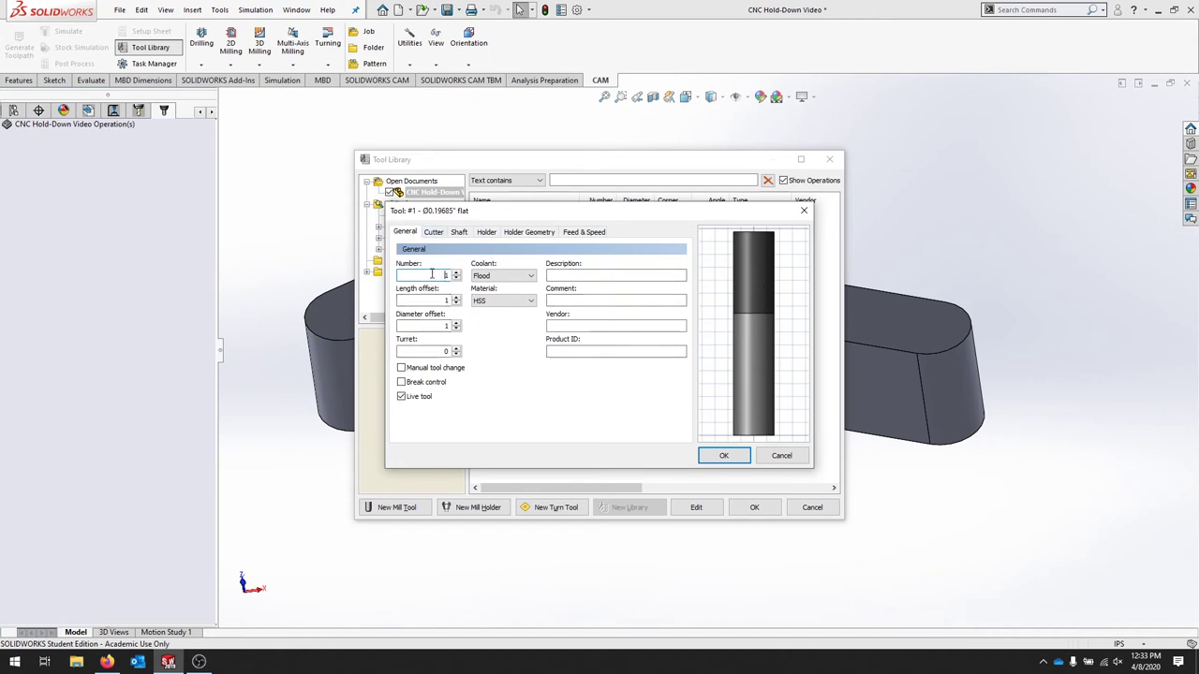
left_click(432, 275)
left_click(436, 299)
left_click(514, 300)
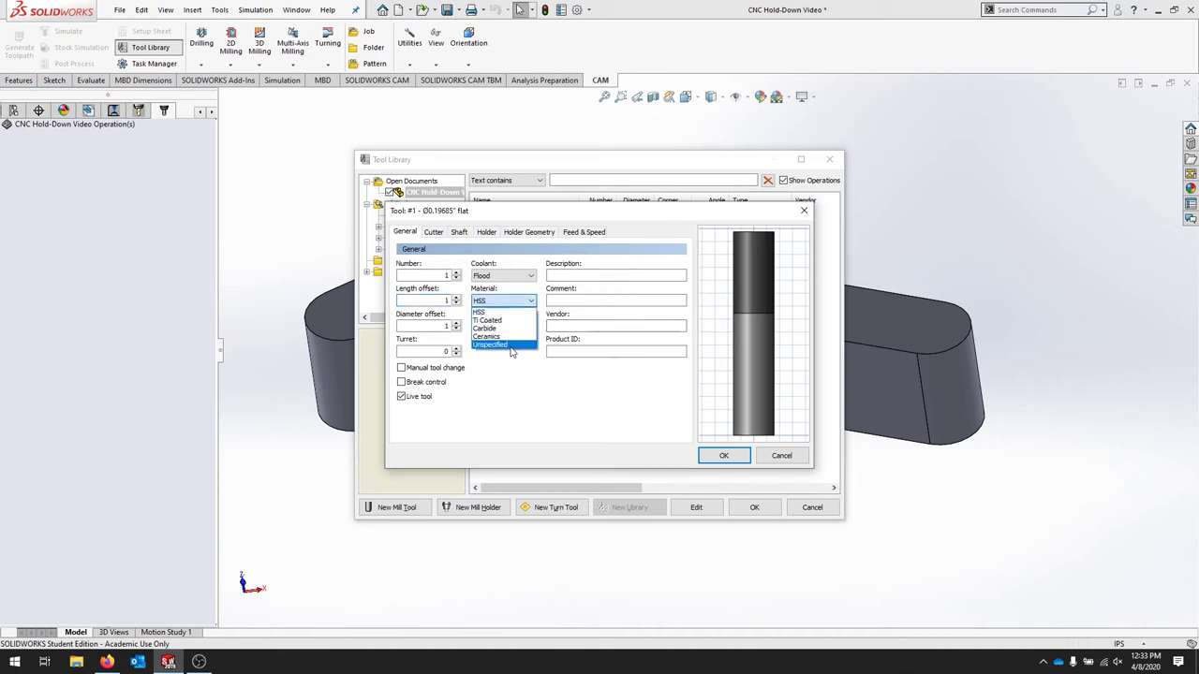
left_click(496, 312)
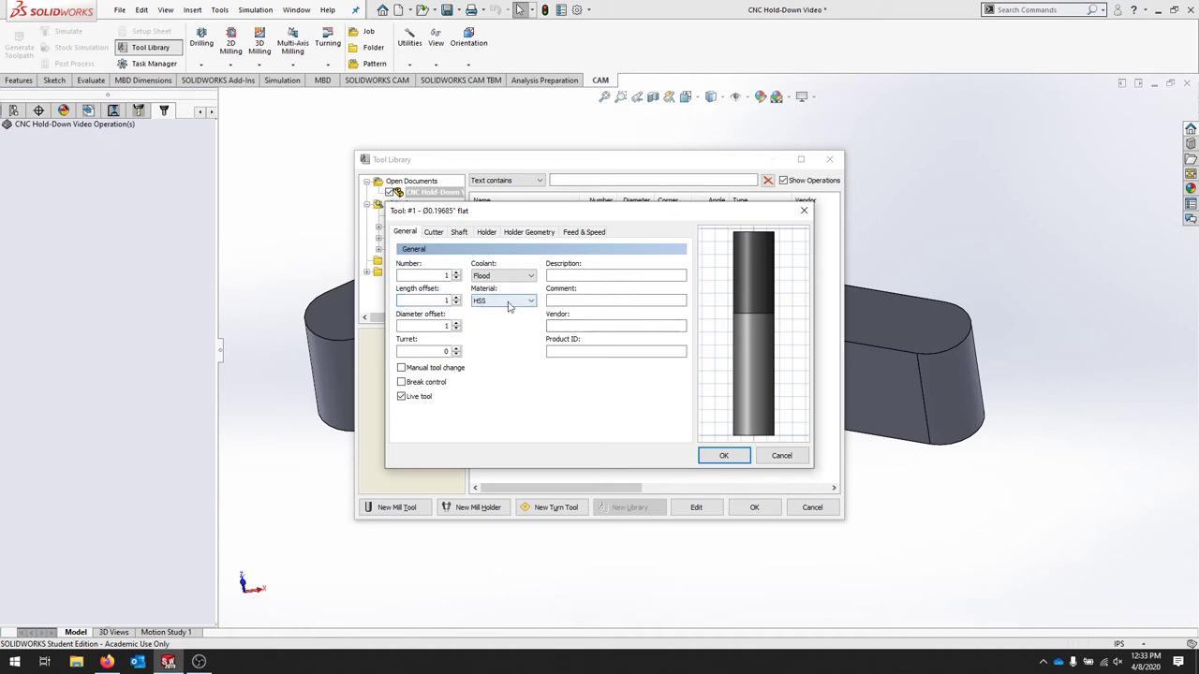
left_click(528, 304)
left_click(519, 330)
Step: Copy the title "1/4" Diameter 1.0 LOC, Variable 3 Flute End Mill for Aluminum ZrN" from the Lakeshore Carbide page in Firefox into the tool's description
left_click(572, 276)
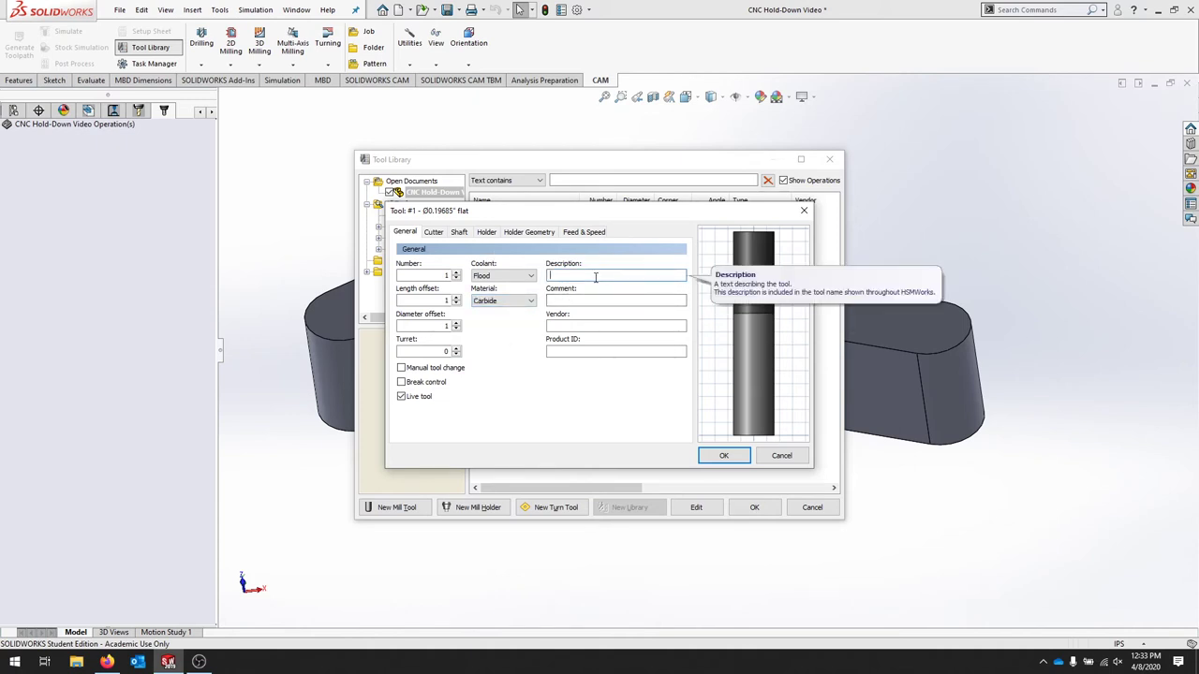
key("alt+Tab")
key("alt+Tab")
key("alt+Tab")
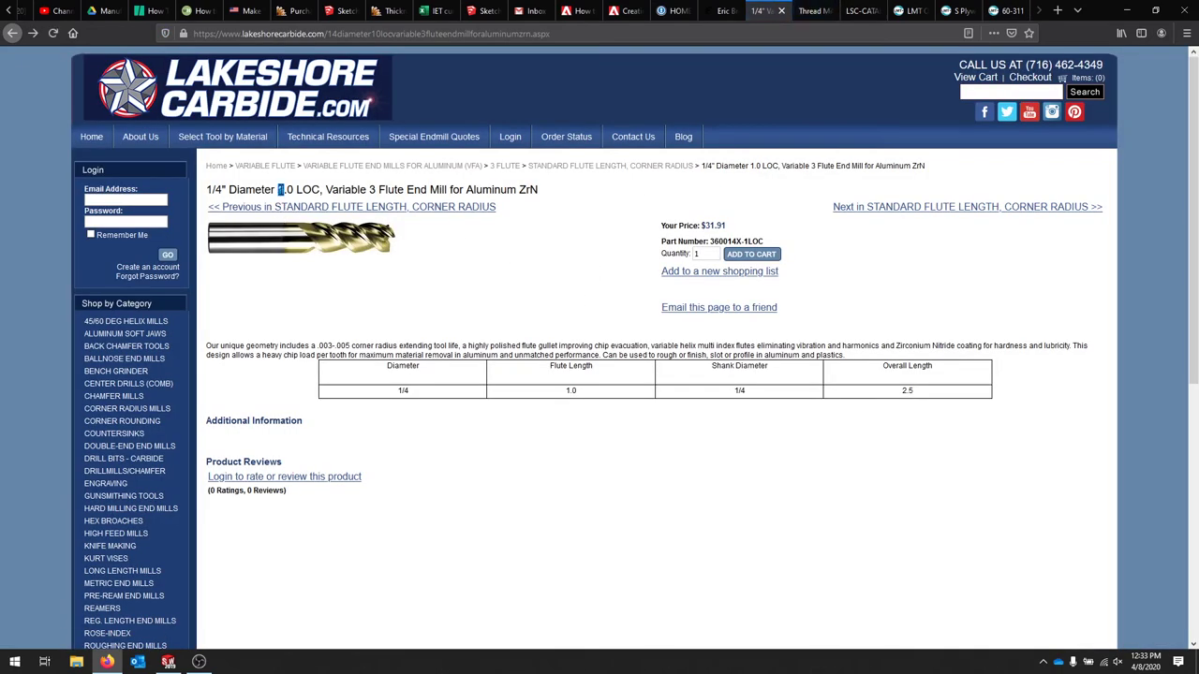
triple_click(279, 189)
key("ctrl+c")
key("alt+Tab")
left_click(569, 275)
key("ctrl+v")
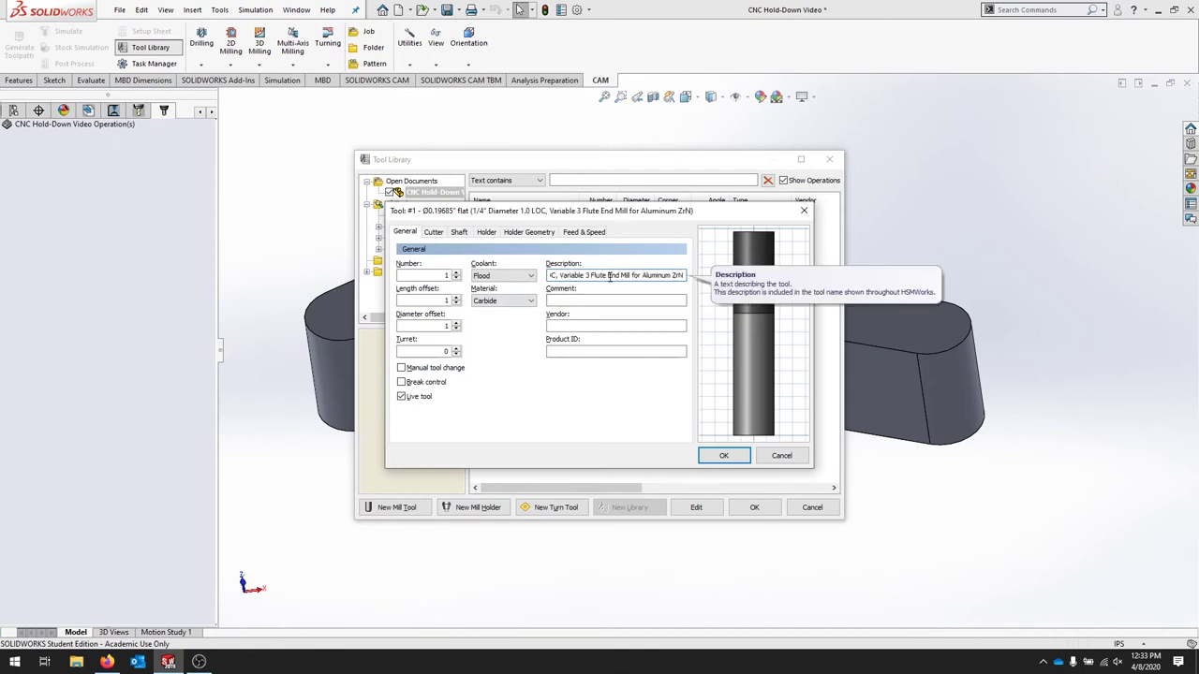
key("Tab")
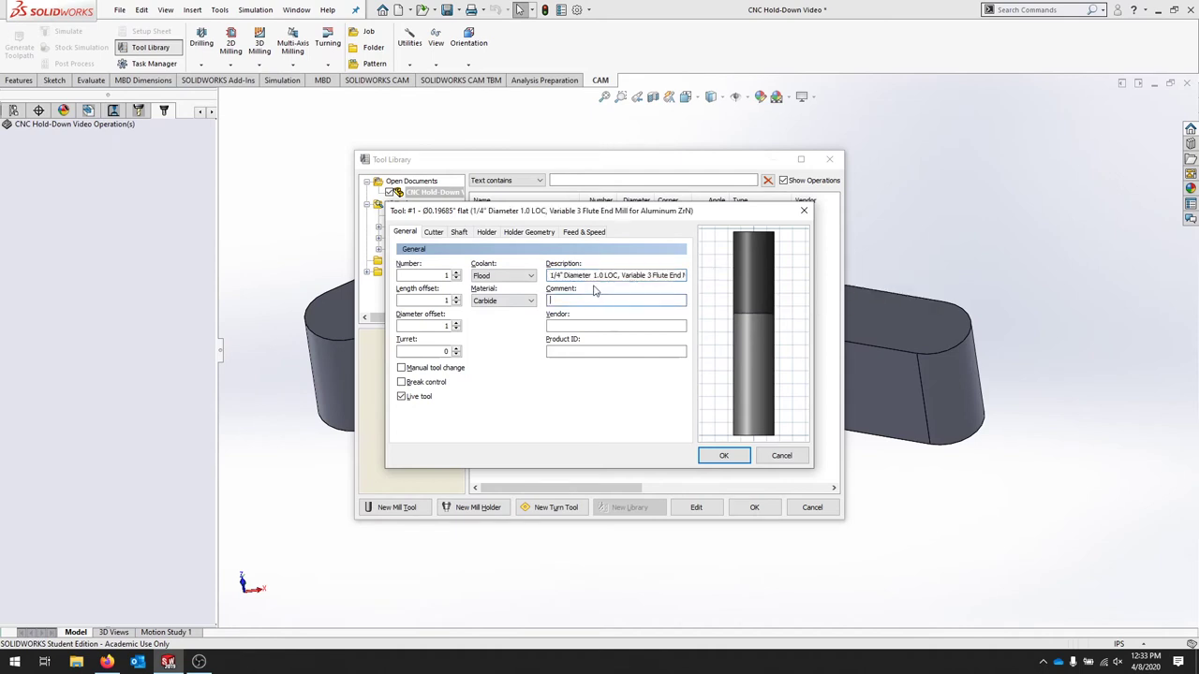
left_click(584, 325)
key("alt+Tab")
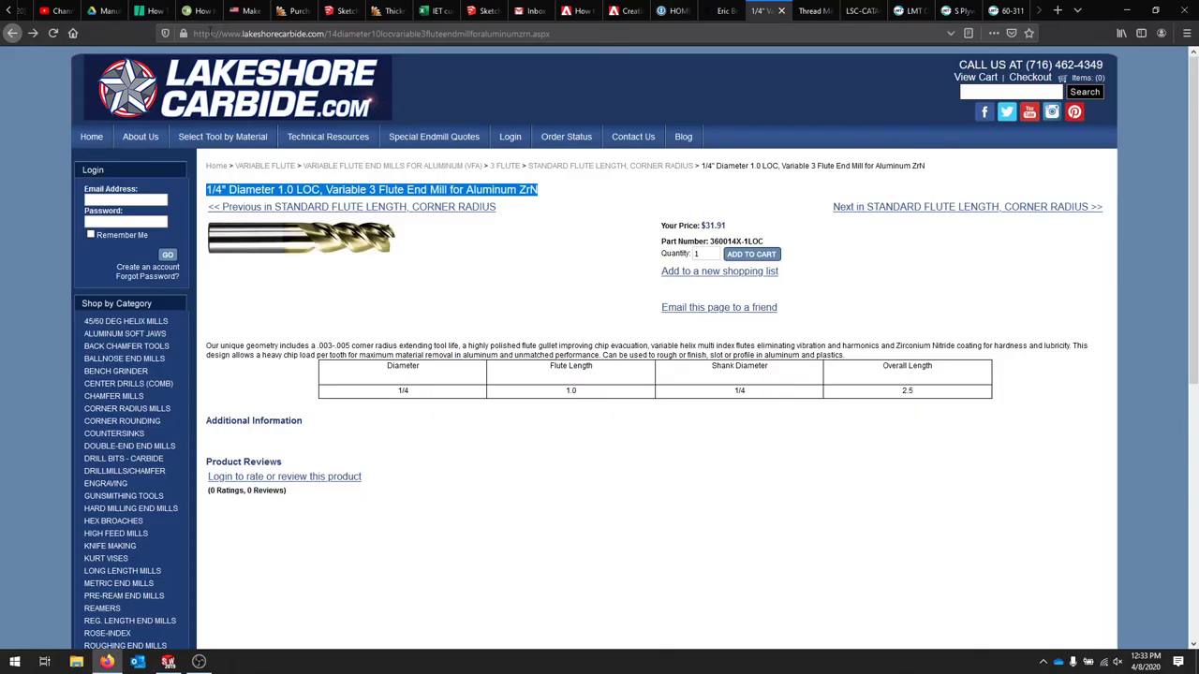
left_click_drag(219, 34, 326, 33)
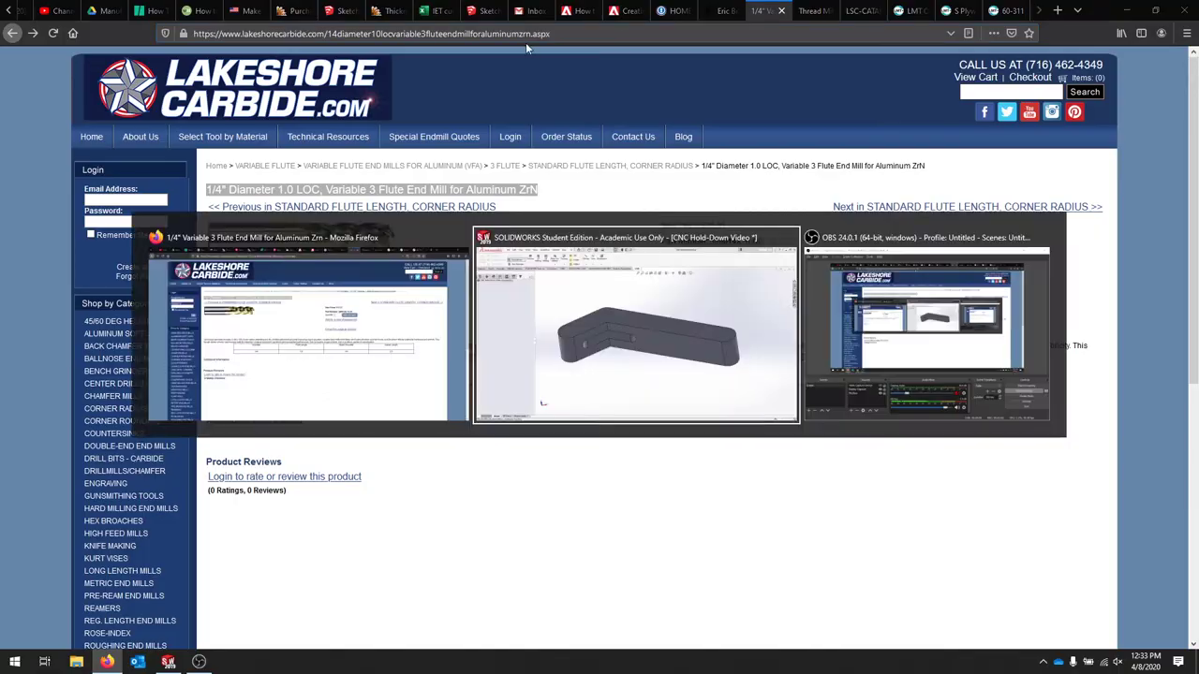
key("alt+Tab")
left_click(580, 323)
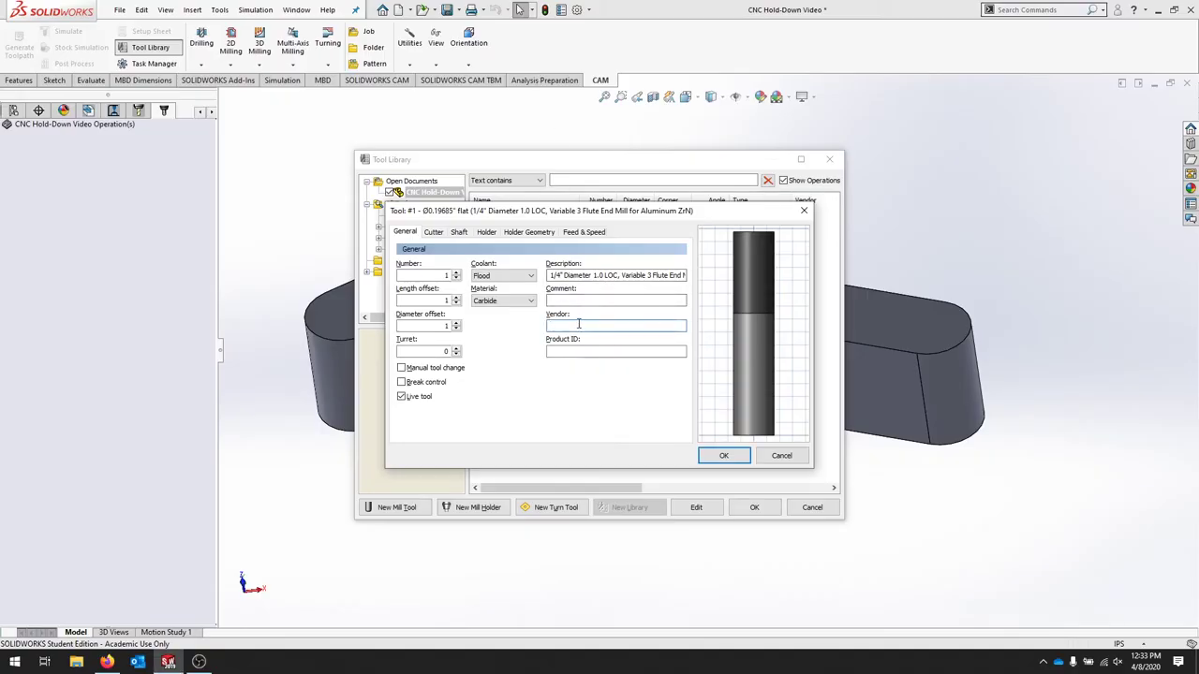
type("/www.lakeshorecarbide.com")
Step: Copy part number 360014X-1LOC from the product page in Firefox into the tool's product ID, and set the coolant to Mist
left_click(656, 352)
key("alt+Tab")
left_click(547, 283)
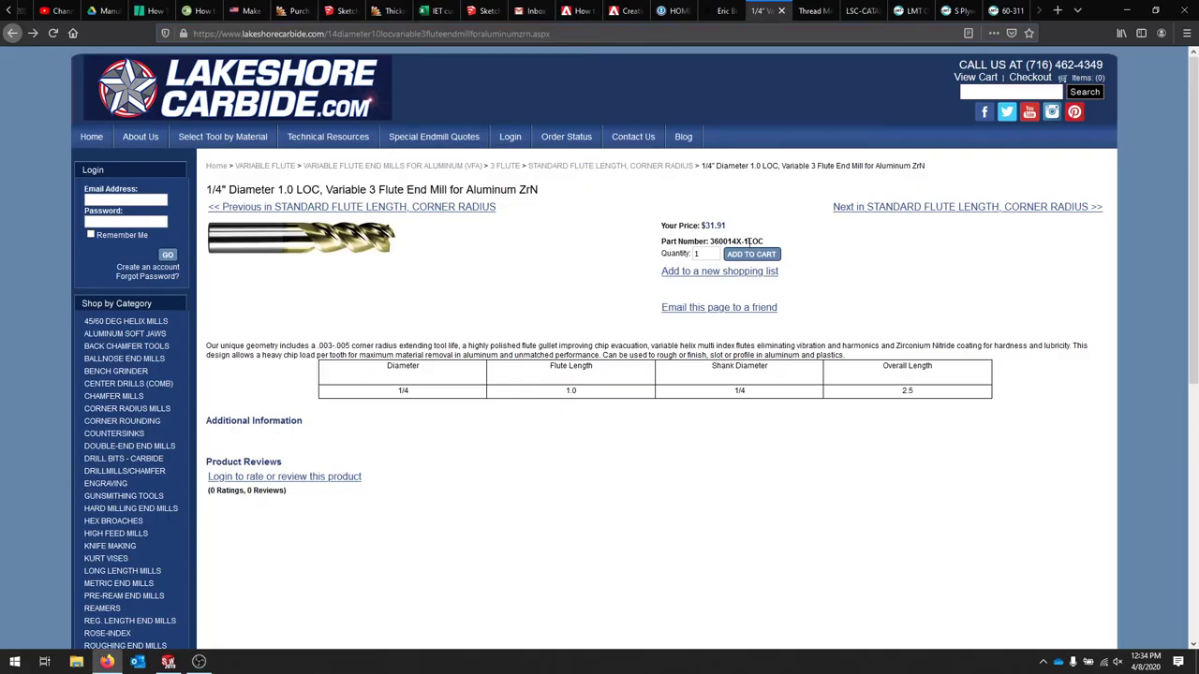
left_click_drag(763, 242, 713, 242)
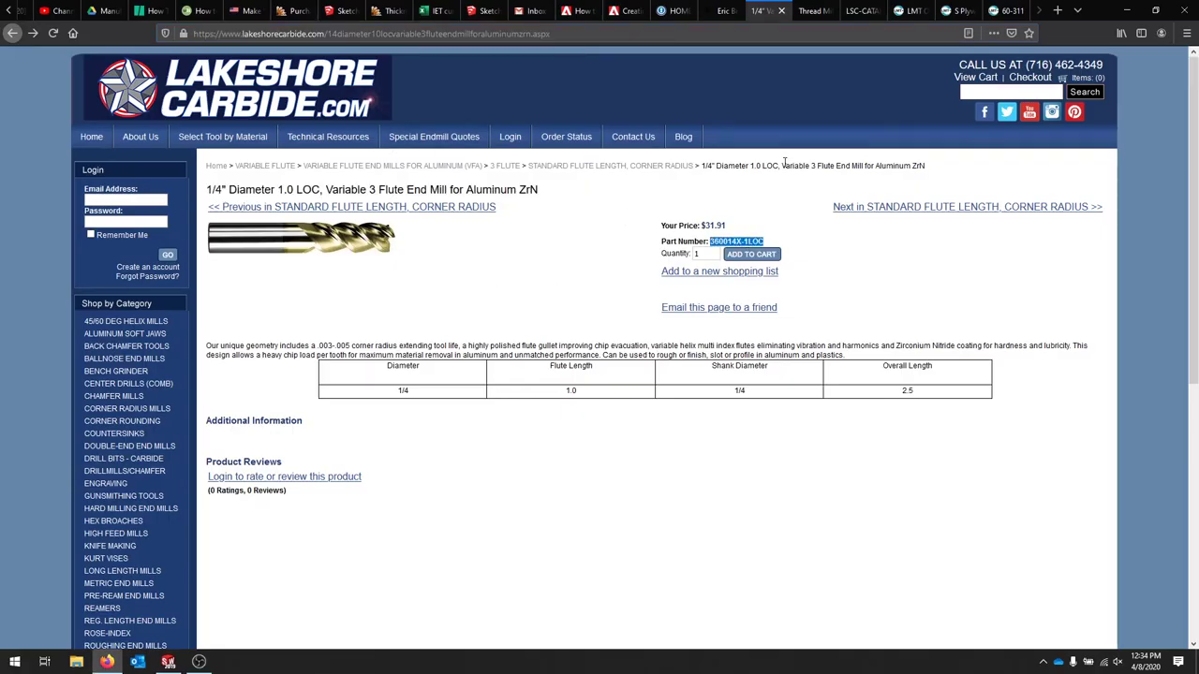
key("ctrl+c")
key("alt+Tab")
key("ctrl+v")
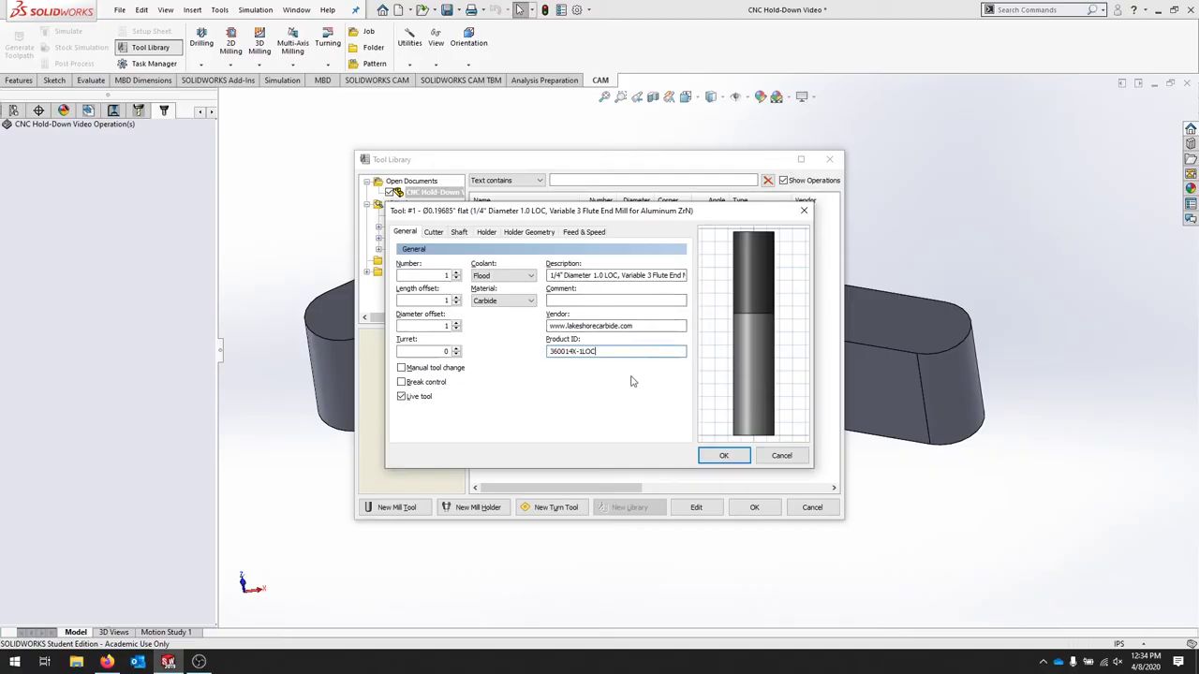
left_click(531, 279)
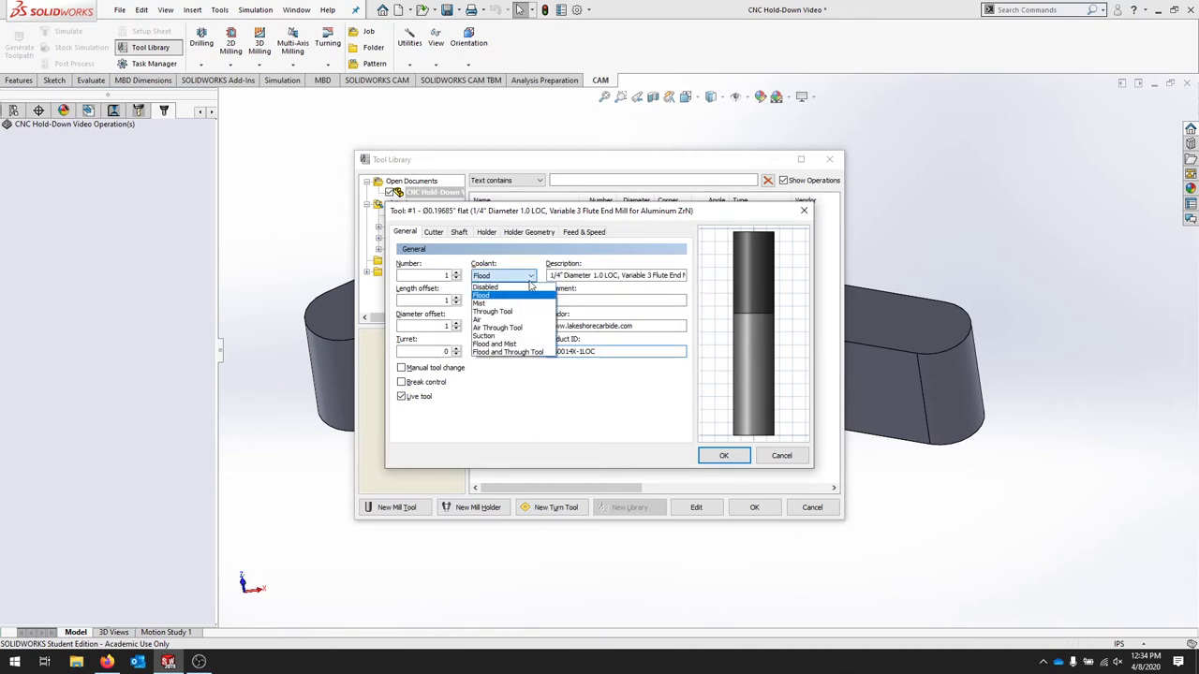
left_click(483, 303)
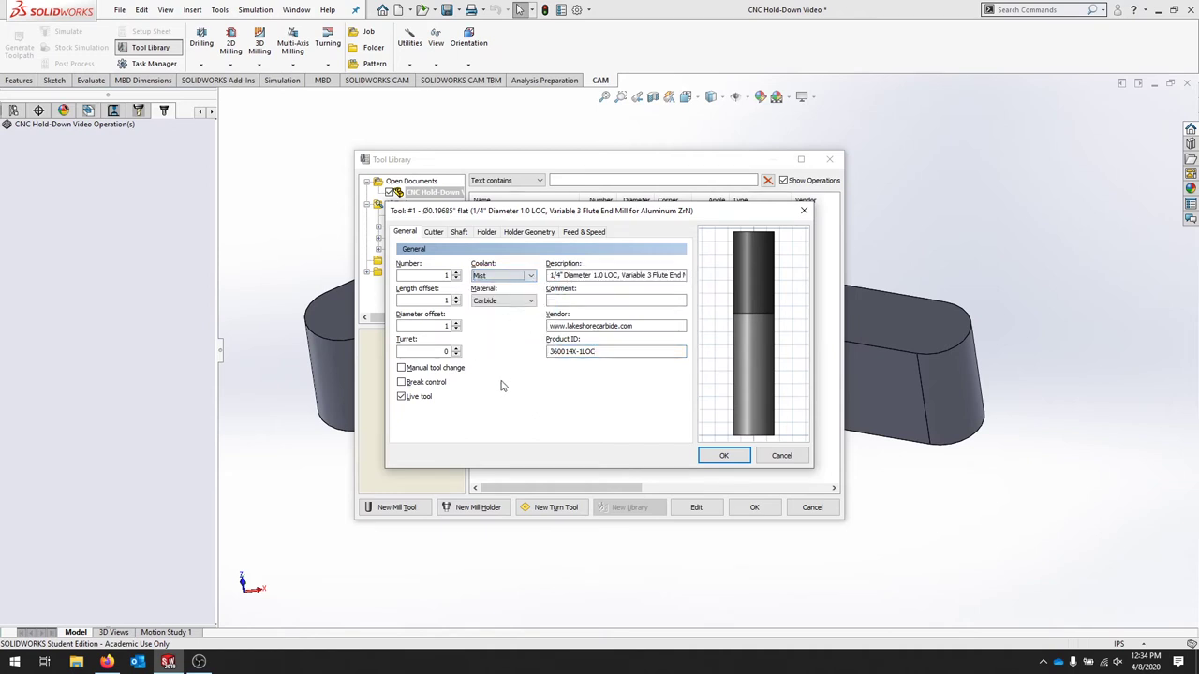
Step: Define the cutter geometry as a Flat Mill with a diameter of 0.25 in
left_click(434, 232)
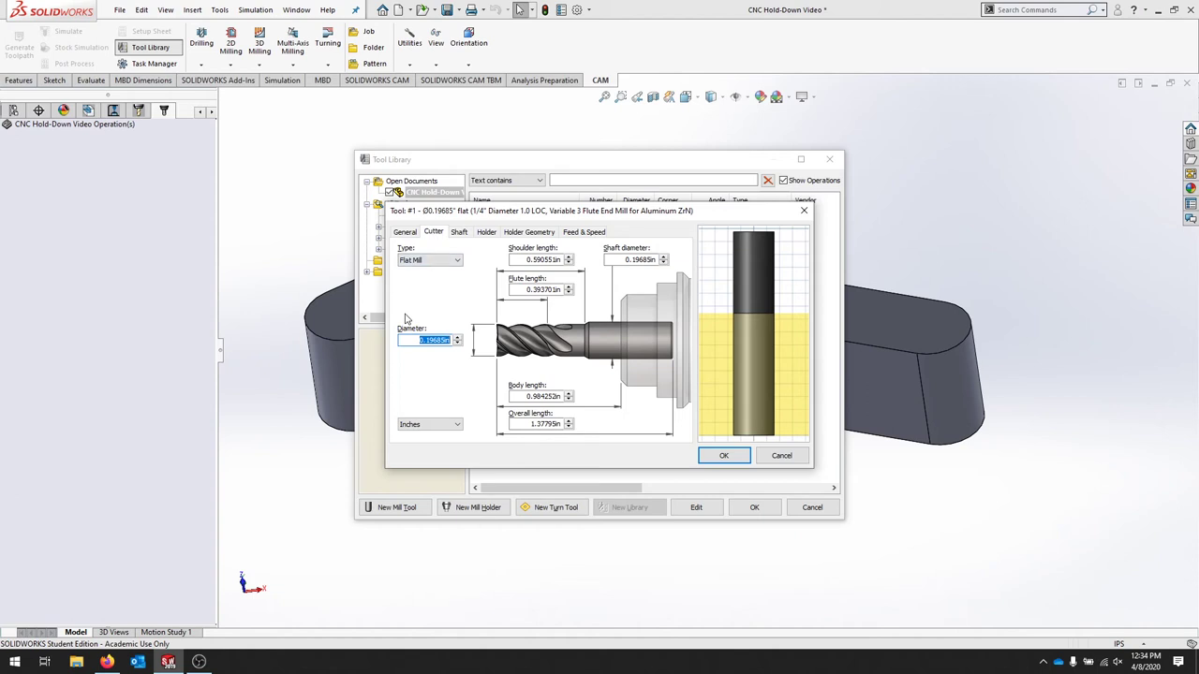
left_click(404, 233)
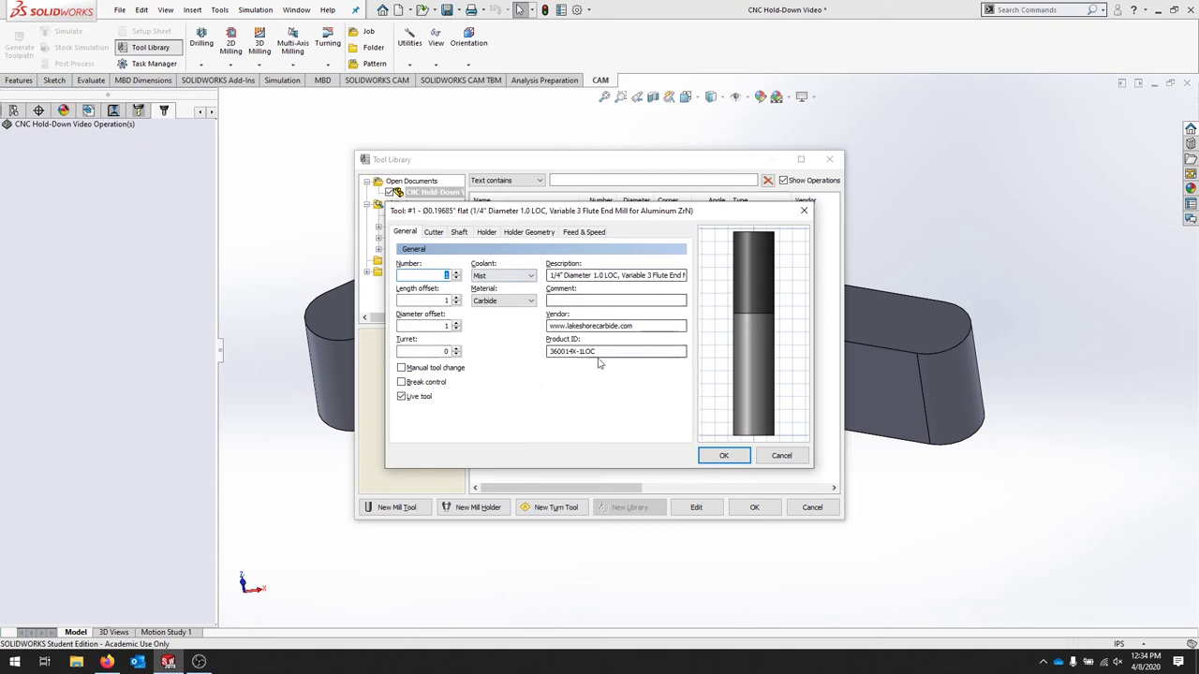
left_click(436, 233)
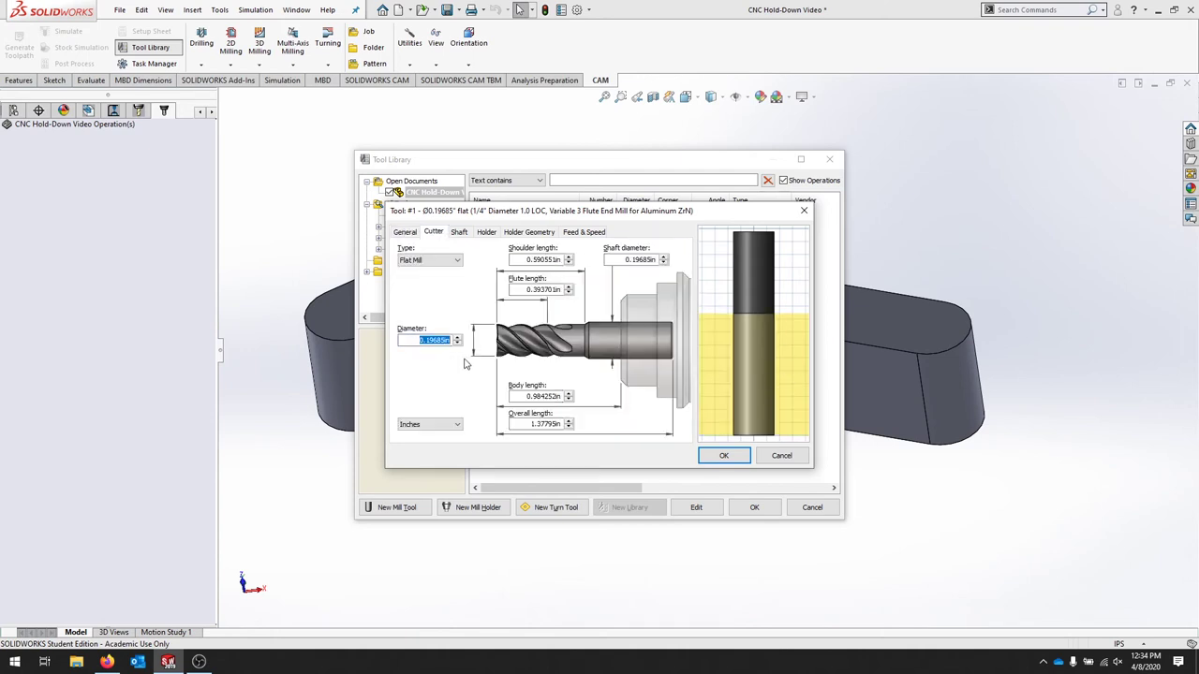
left_click(457, 261)
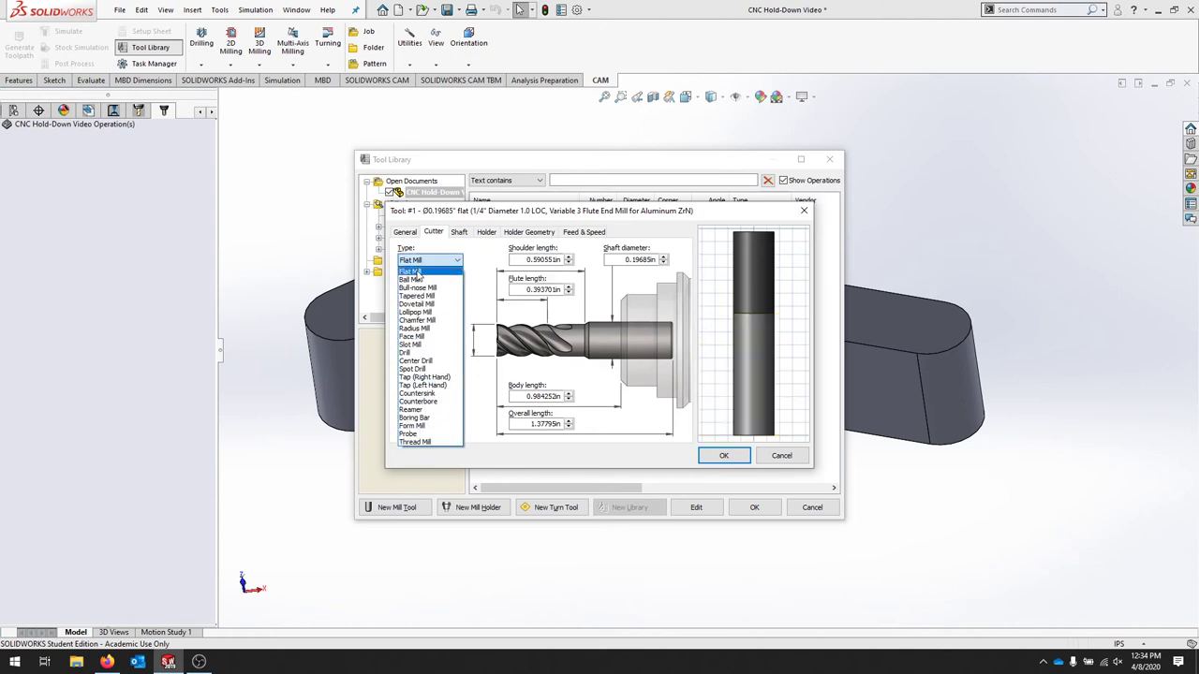
left_click(417, 274)
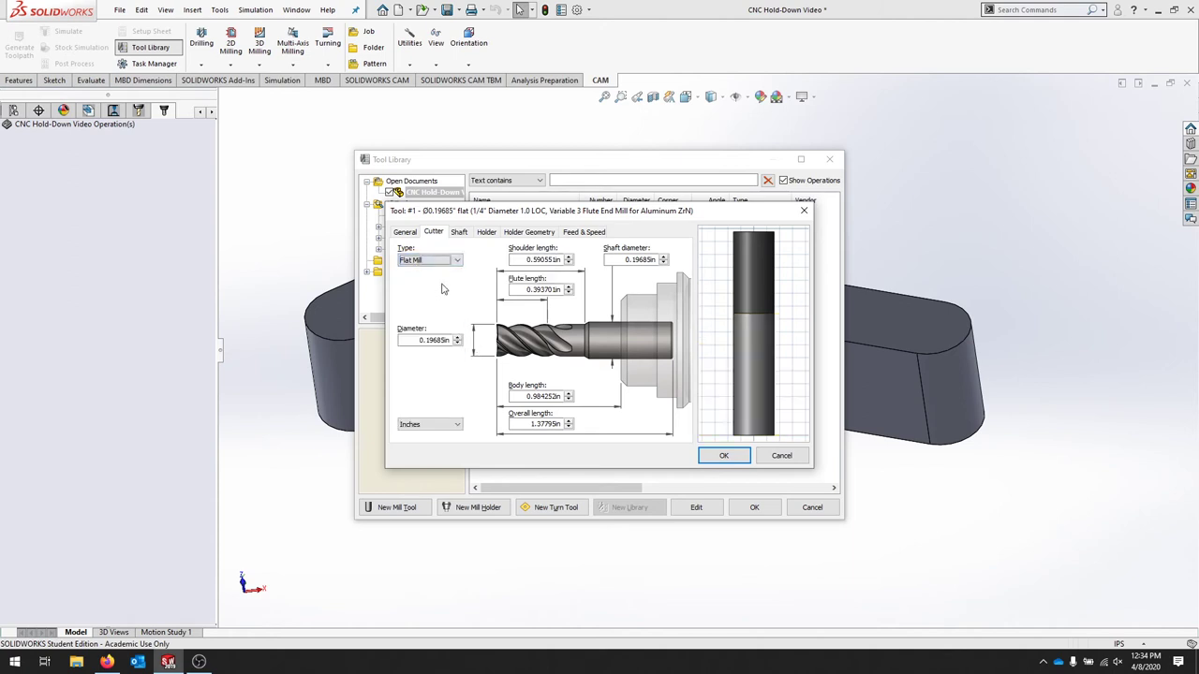
left_click(426, 341)
double_click(432, 340)
type("0")
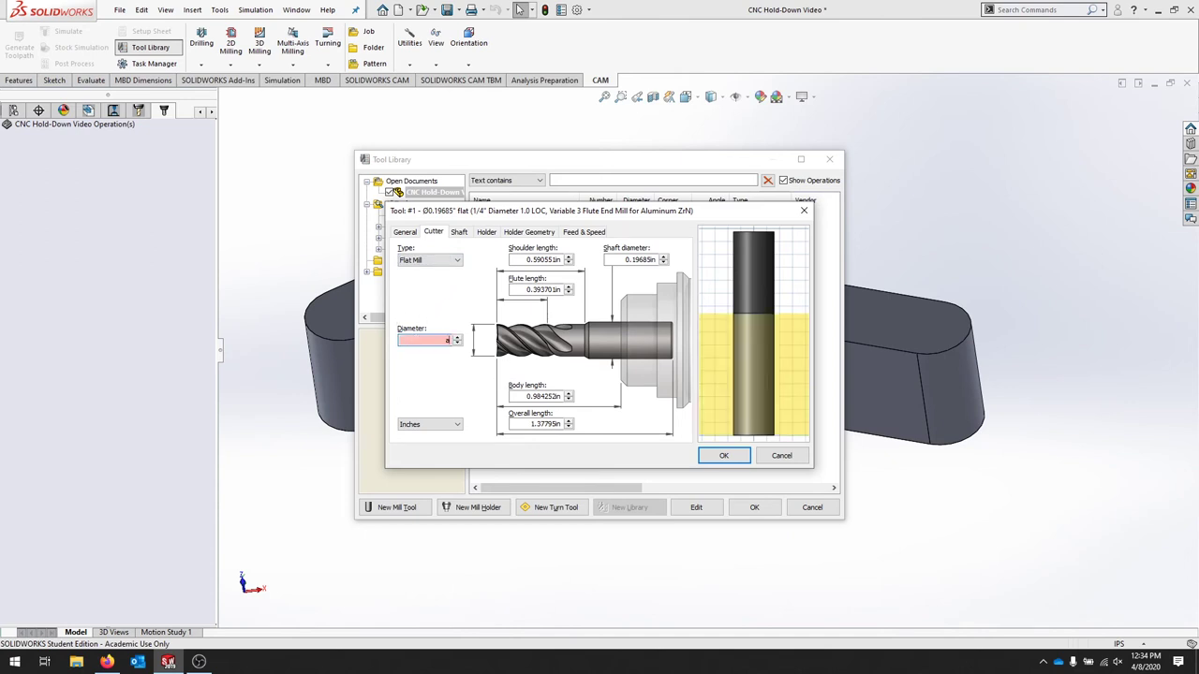
type("25")
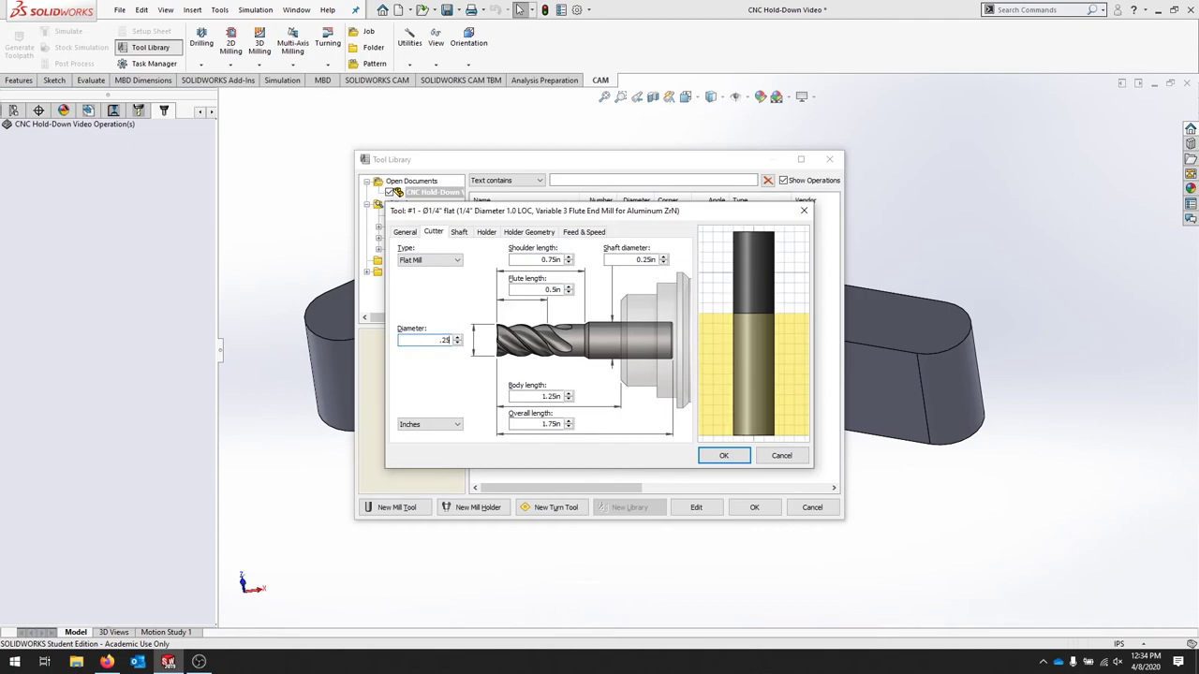
Step: Set the cutter's flute length to 1 in, matching the end mill dimensions on the Lakeshore Carbide page in Firefox
key("alt+Tab")
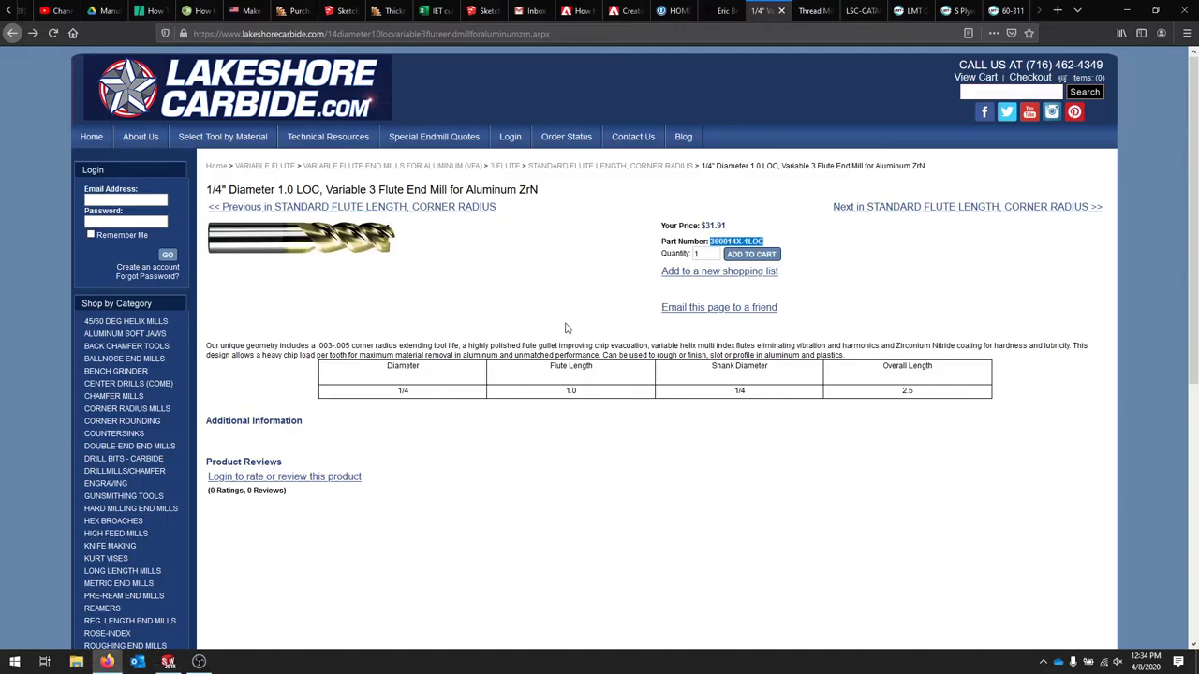
key("alt+Tab")
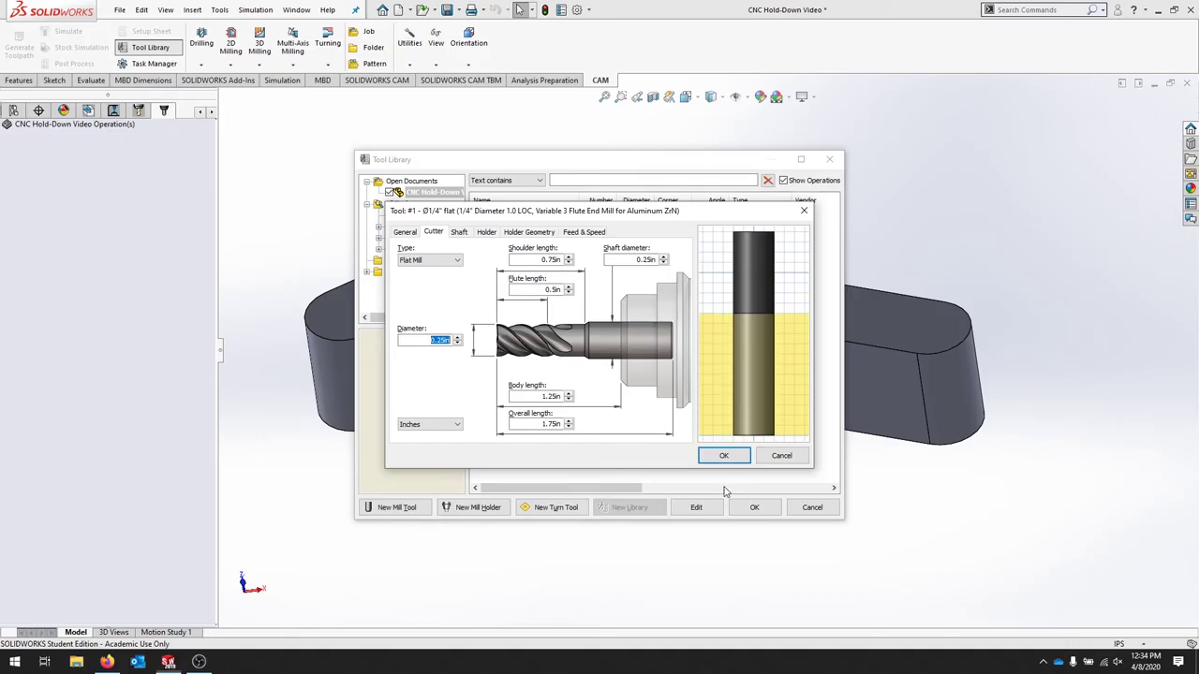
key("alt+Tab")
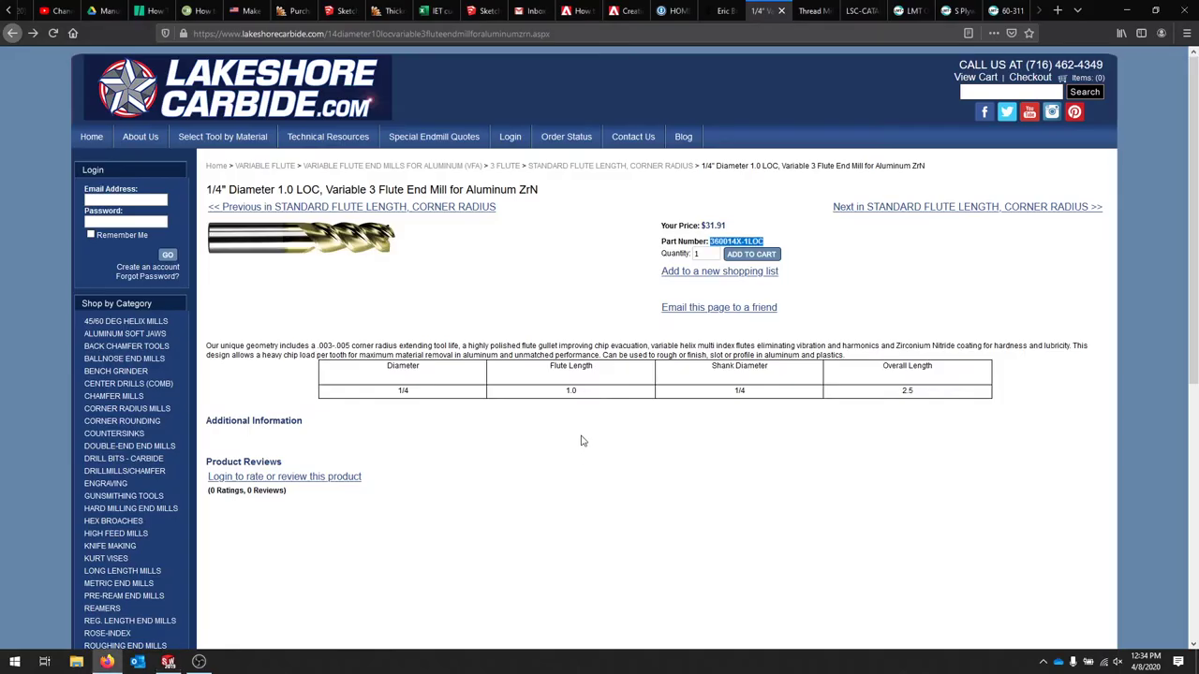
key("alt+Tab")
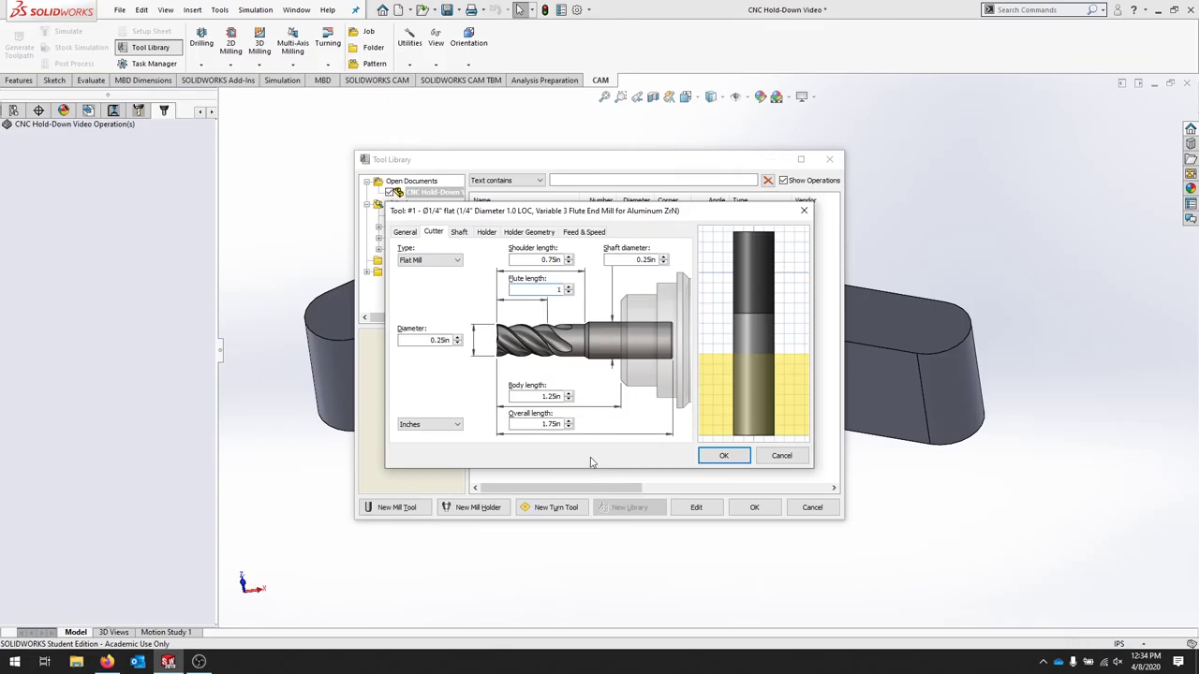
Step: Check the shank diameter on the Lakeshore Carbide page in Firefox, and set the cutter's overall length to 2.5 in in SOLIDWORKS
key("alt+Tab")
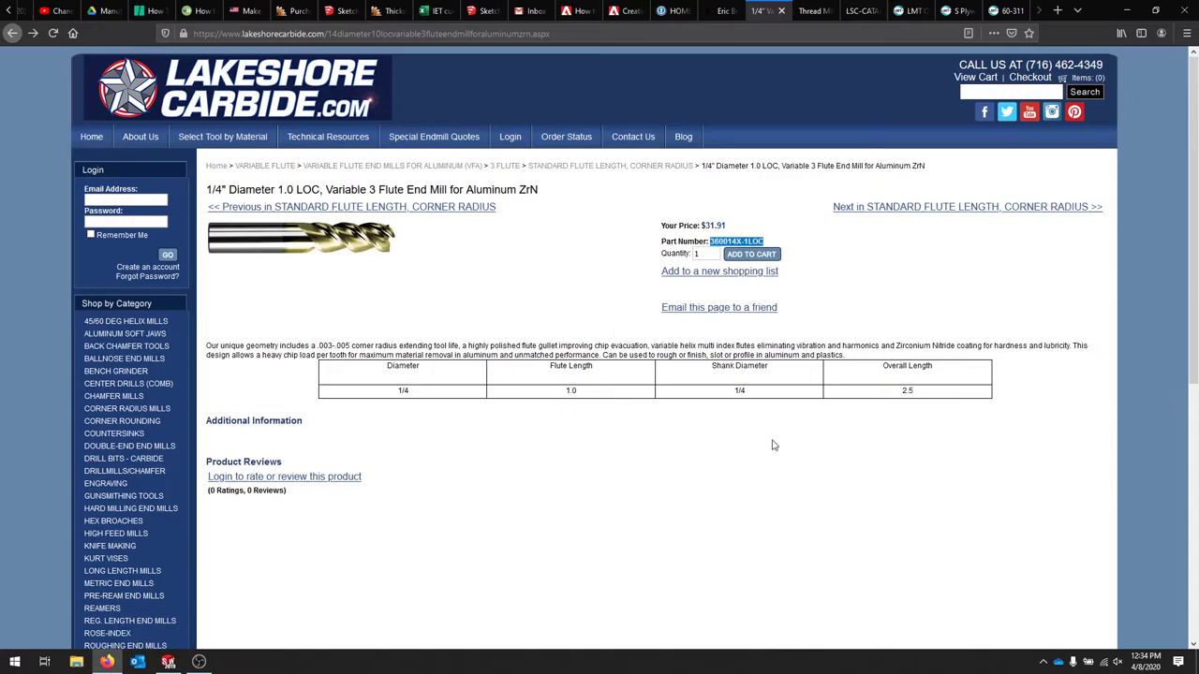
key("alt+Tab")
left_click(623, 259)
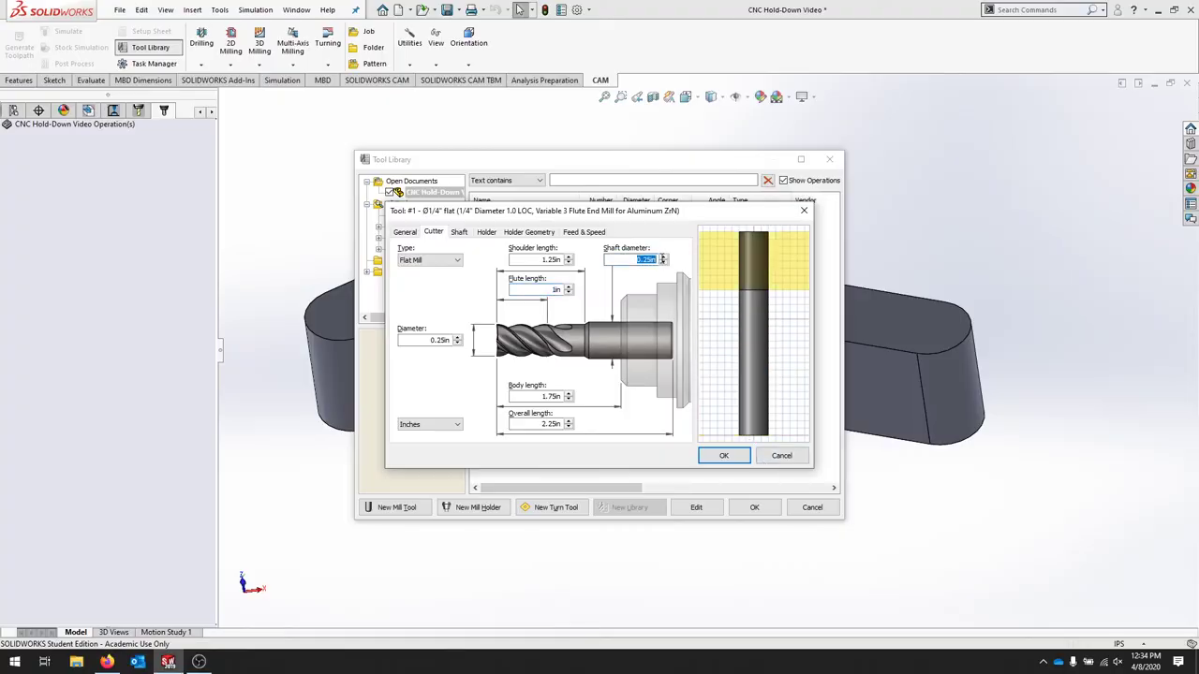
key("alt+Tab")
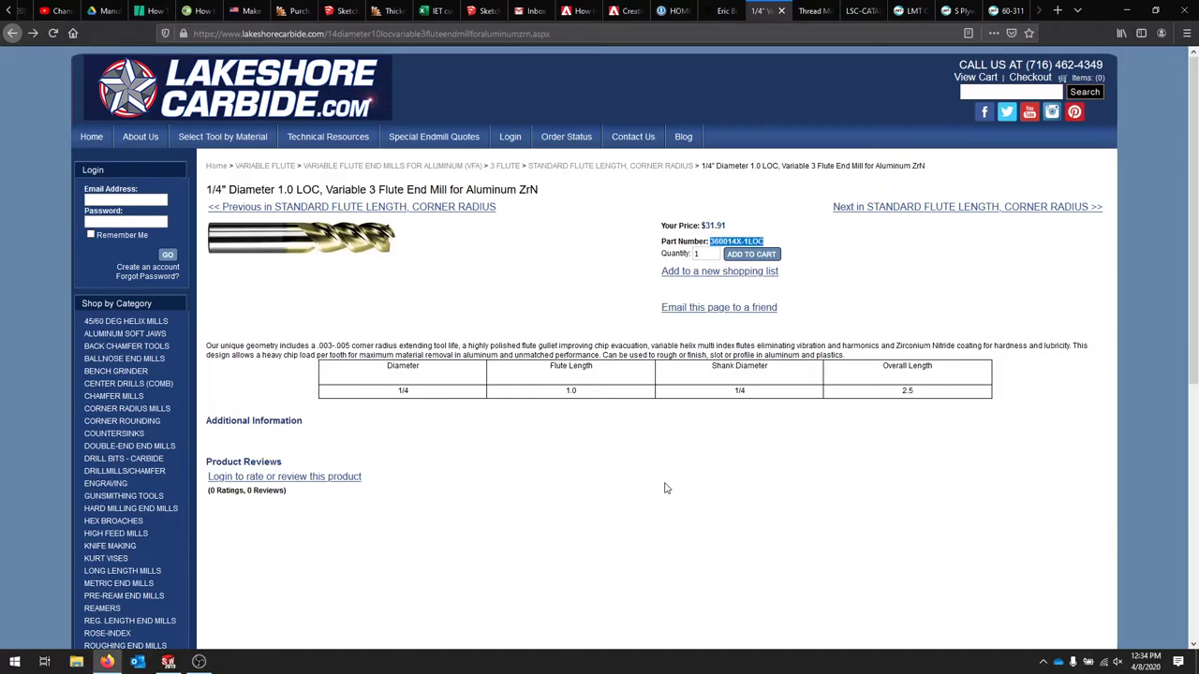
key("alt+Tab")
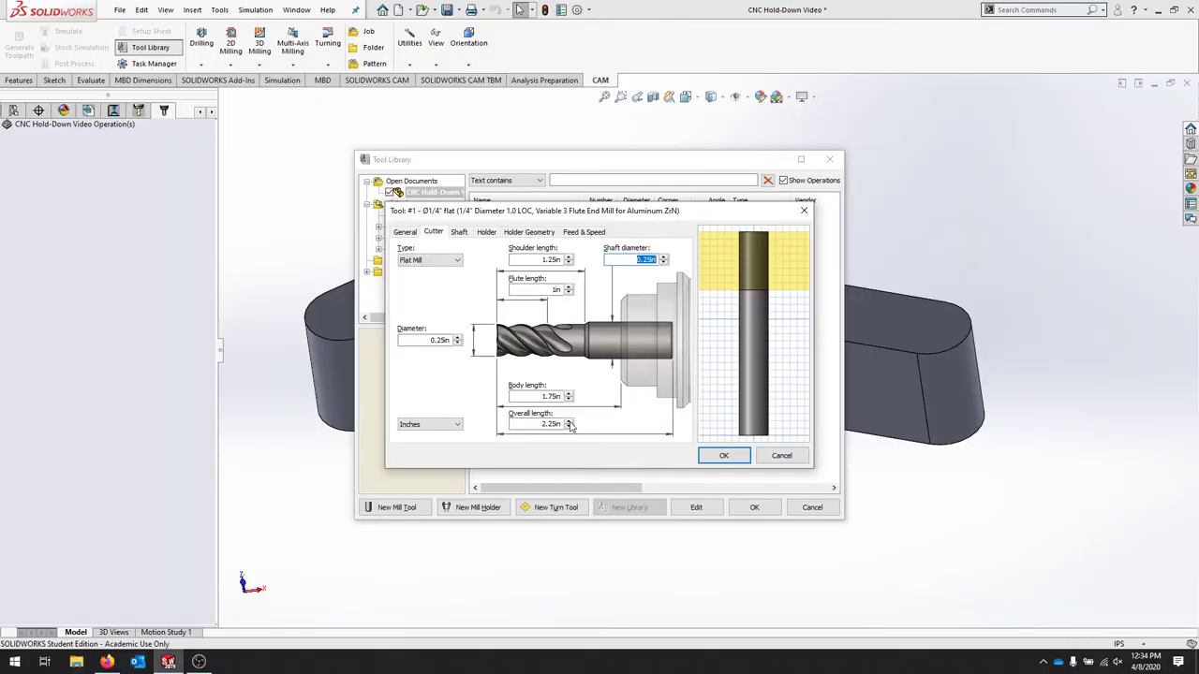
left_click(549, 423)
type("2")
left_click(525, 395)
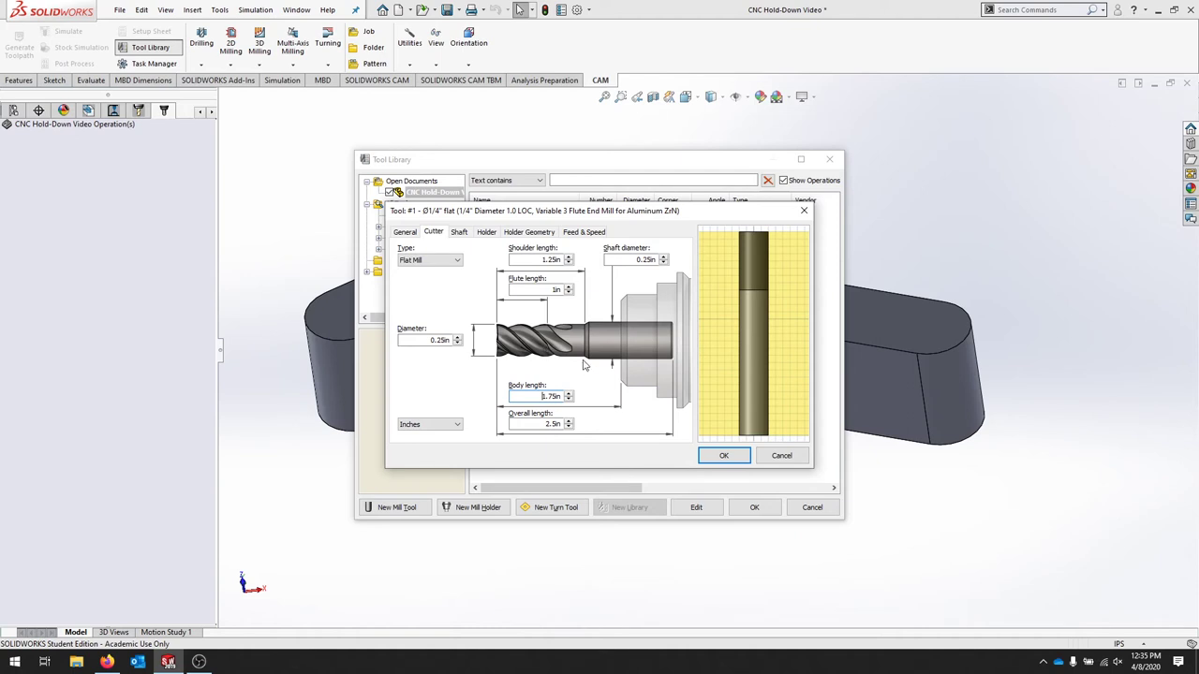
Step: Review the tool's shaft, holder and holder geometry settings, and open its feed and speed settings
left_click(458, 232)
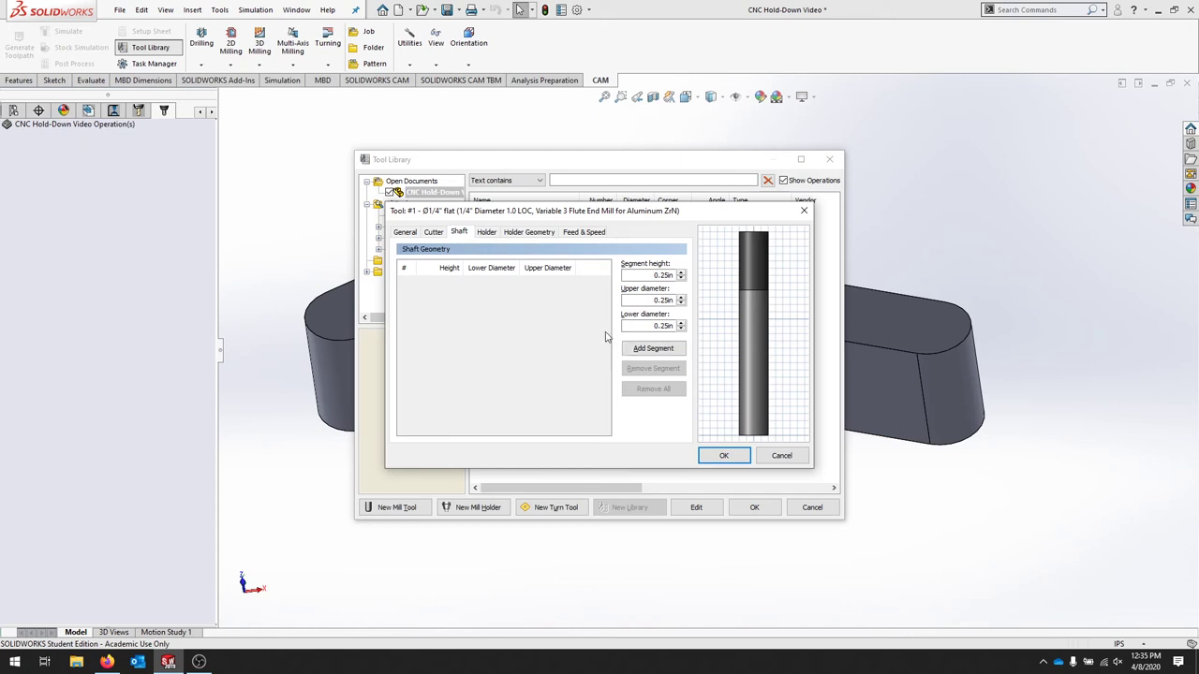
left_click(487, 233)
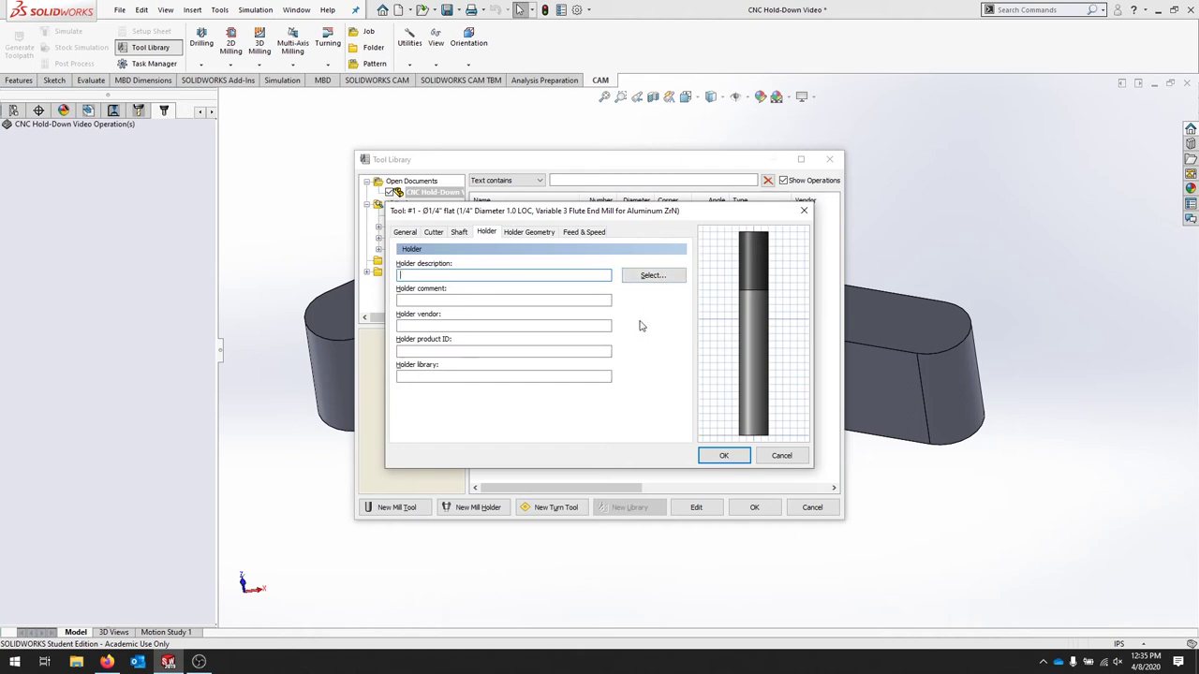
left_click(543, 234)
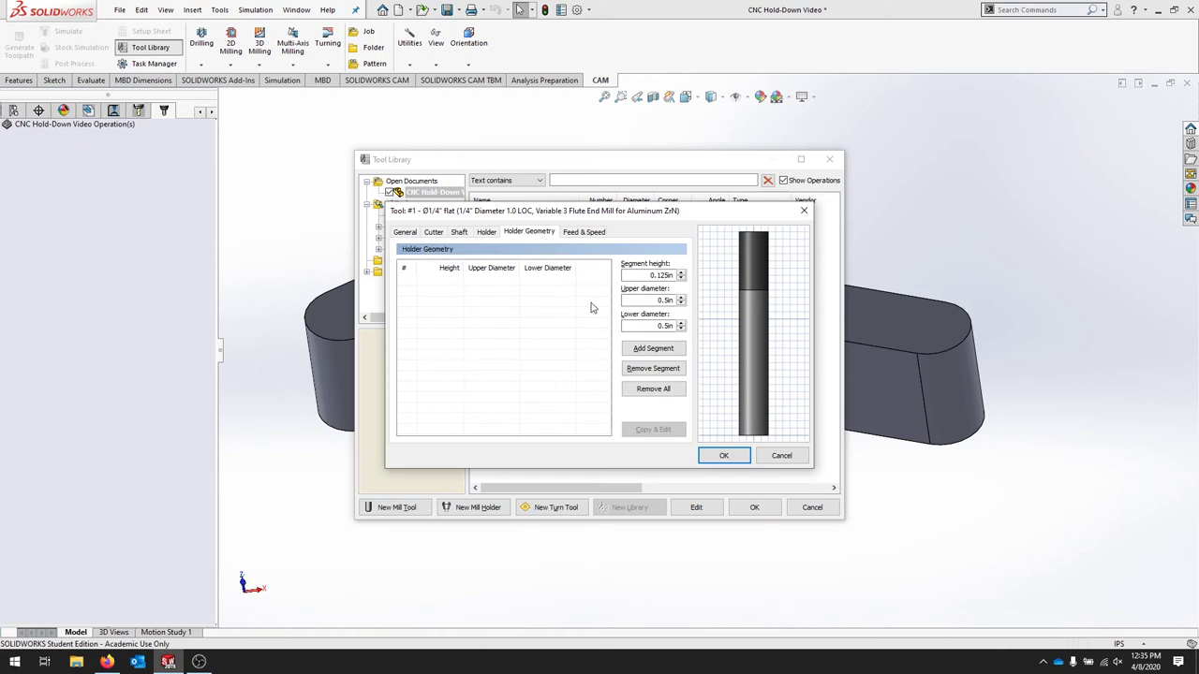
left_click(586, 234)
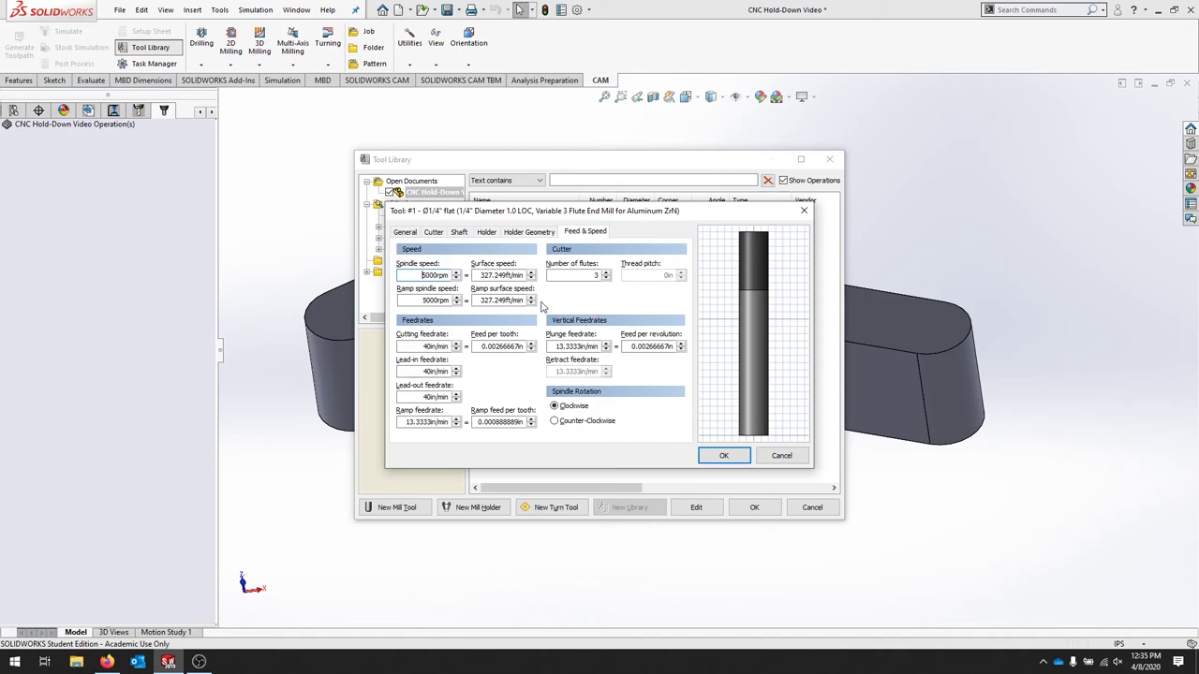
Step: Examine the aluminum column of Lakeshore's variable flute speeds and feeds chart in Firefox for the 1/4 in diameter
key("alt+Tab")
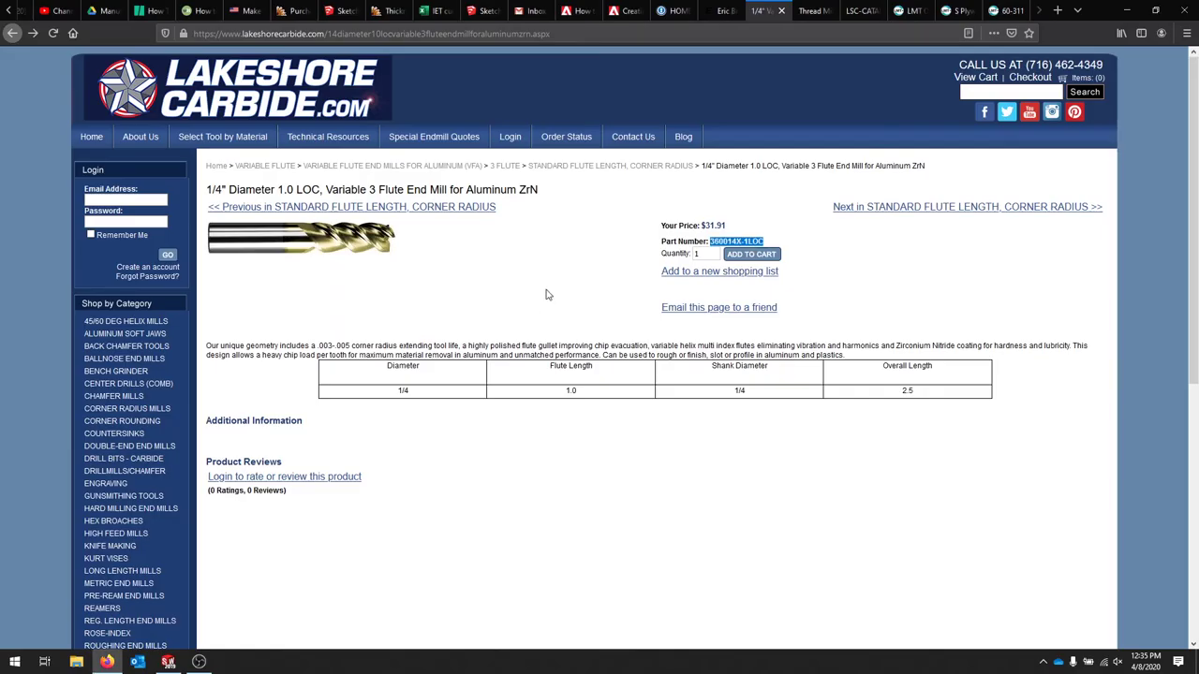
left_click(807, 12)
left_click(861, 10)
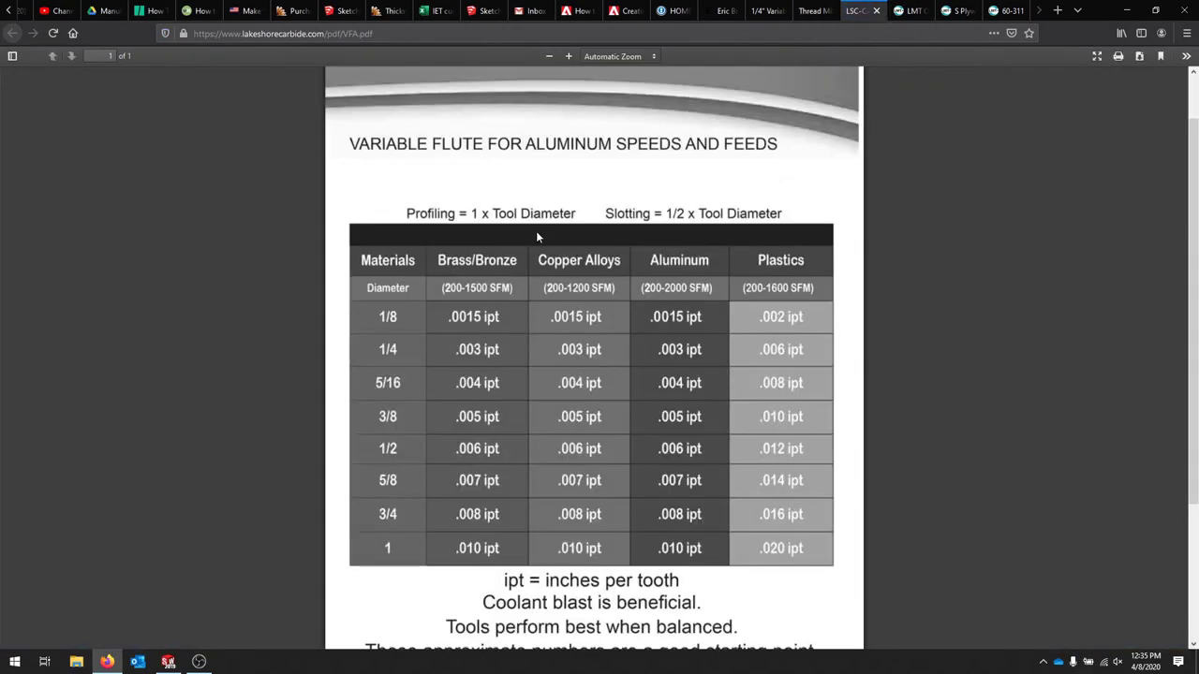
scroll(506, 117, "up", 1)
scroll(513, 308, "down", 4)
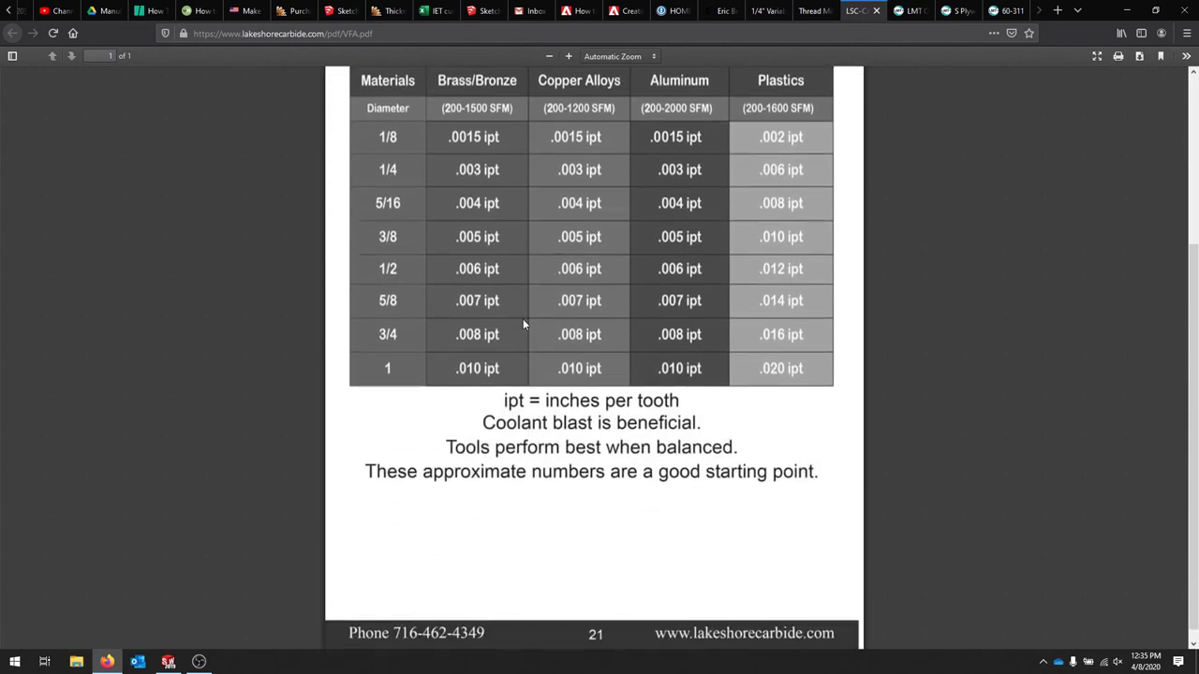
scroll(634, 394, "up", 1)
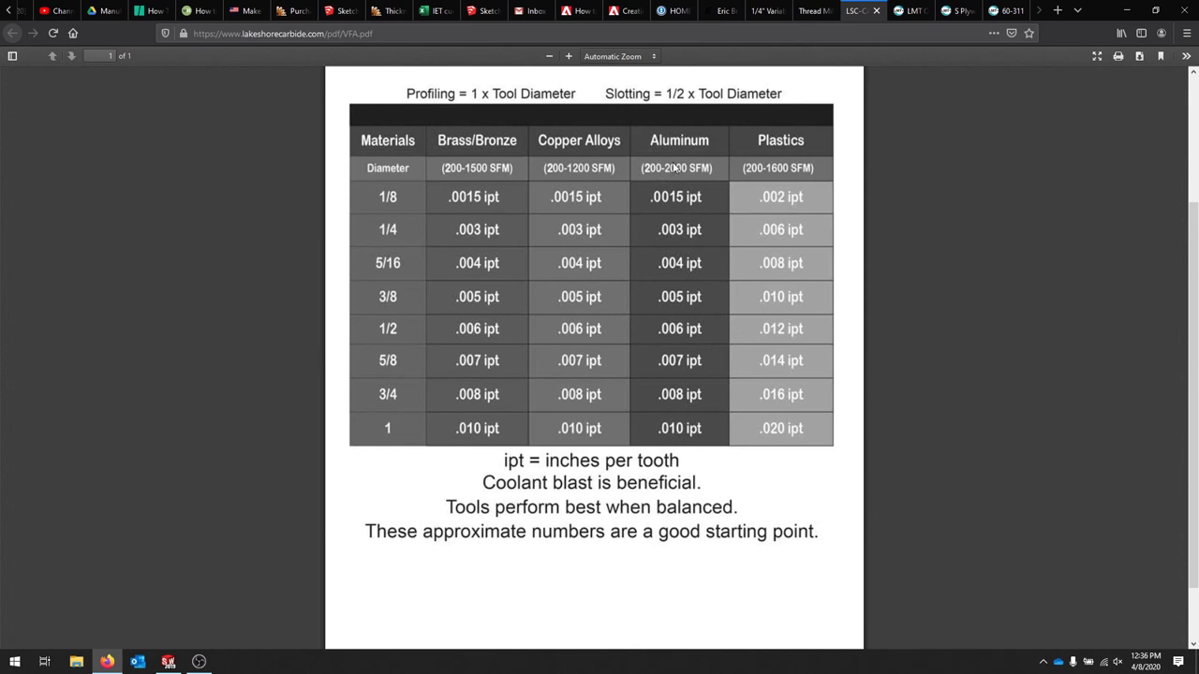
Step: Study the surface feet per minute definition and RPM formulas in the Speeds_FeedsCheatsheet PDF, comparing them with the chart's aluminum SFM range in Firefox
key("alt+Tab")
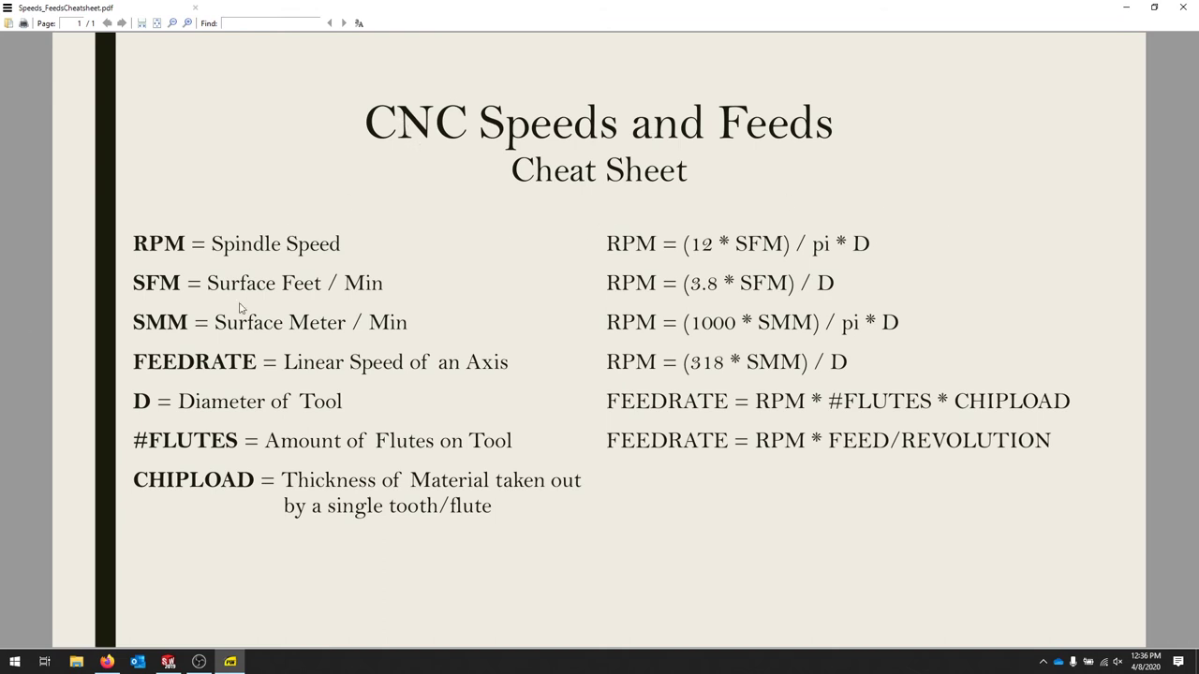
left_click_drag(210, 283, 447, 272)
left_click(415, 300)
left_click_drag(651, 244, 562, 246)
left_click(619, 248)
left_click_drag(740, 284, 790, 283)
key("alt+Tab")
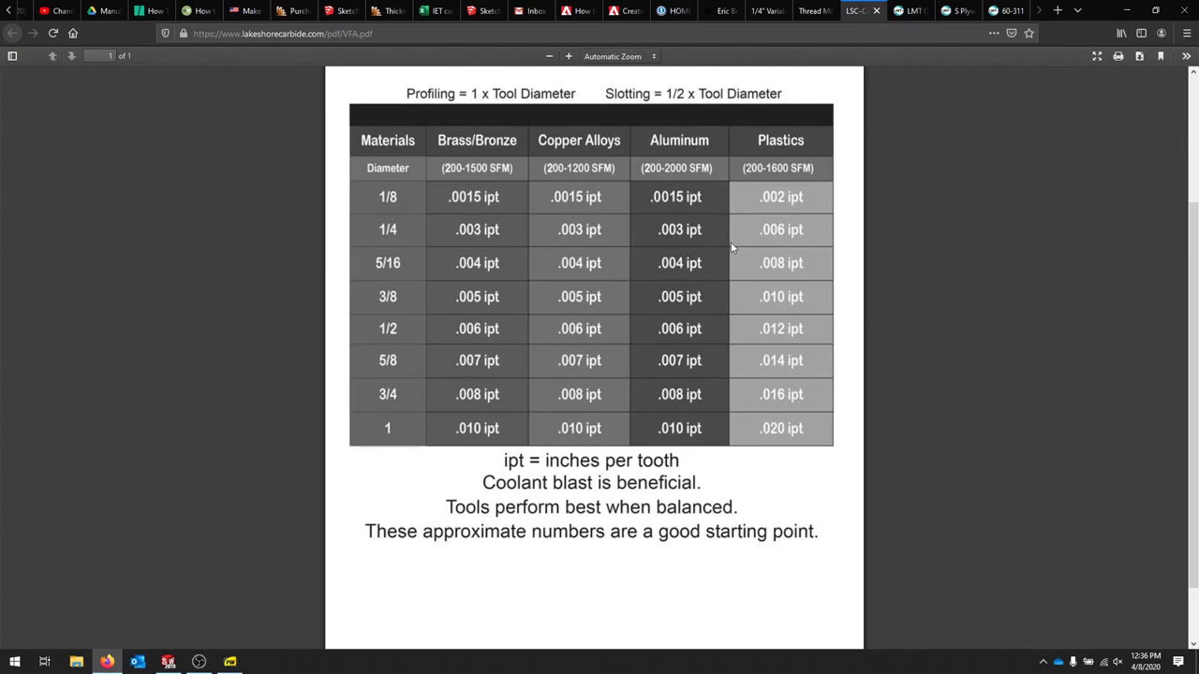
key("alt+Tab")
left_click(746, 288)
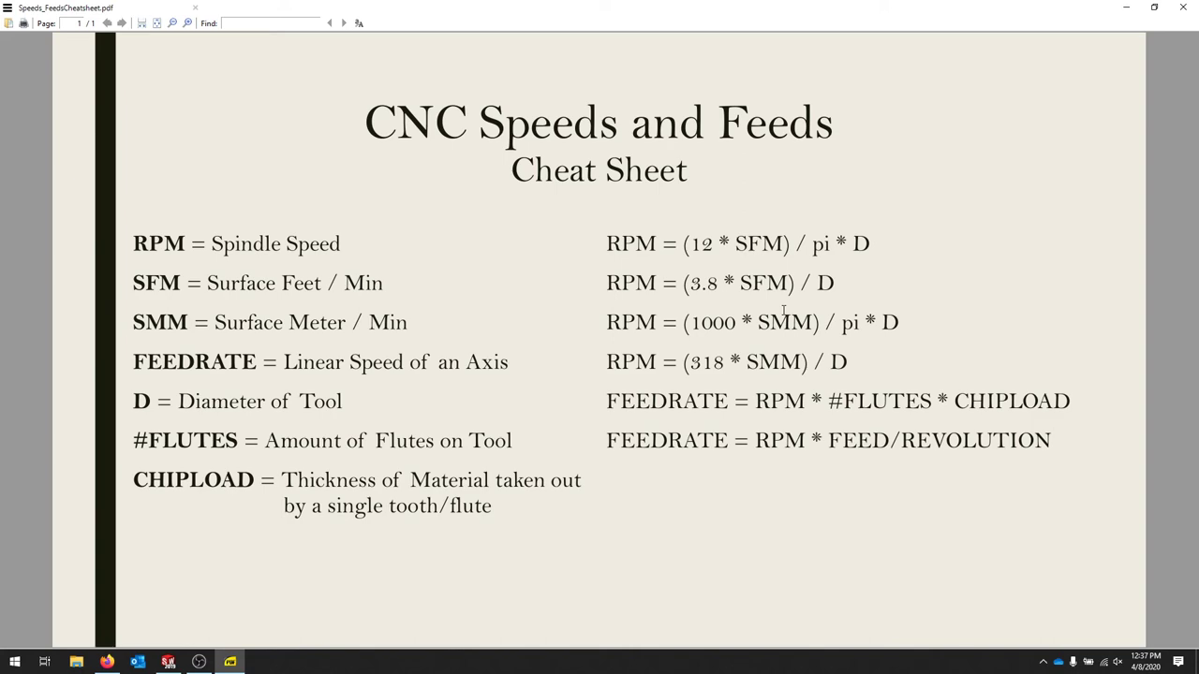
key("alt+Tab")
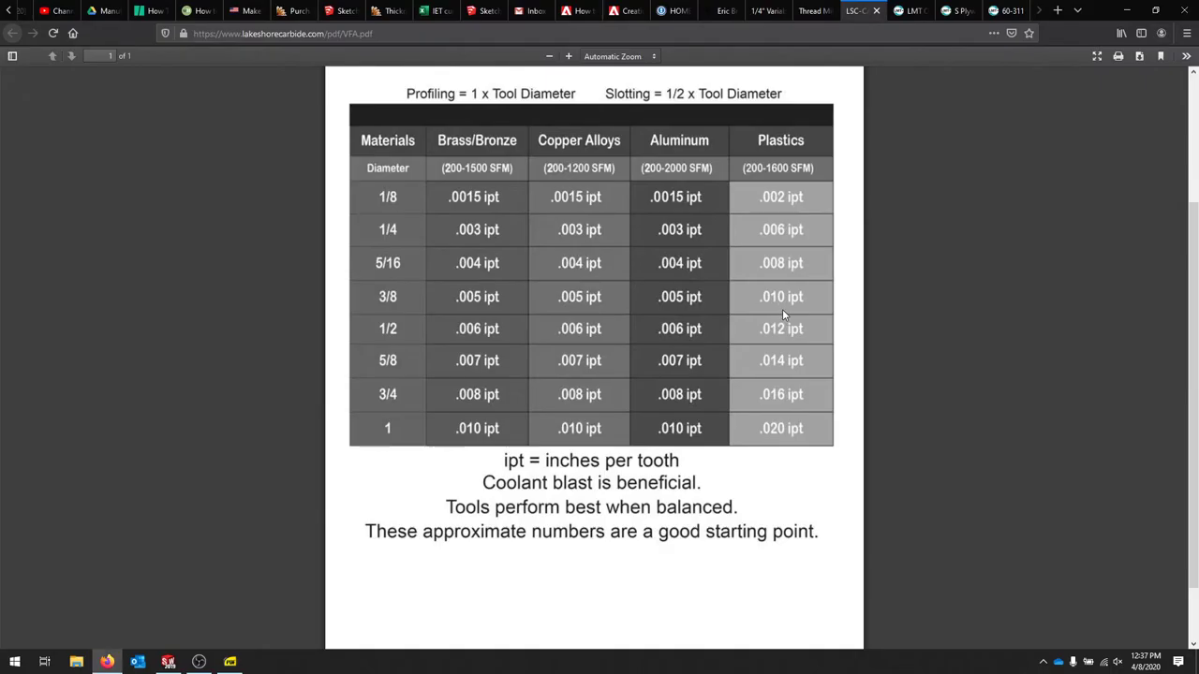
key("alt+Tab")
Step: Switch to SOLIDWORKS and set the end mill's feed per tooth to 0.003 in
key("alt+Tab")
key("Tab")
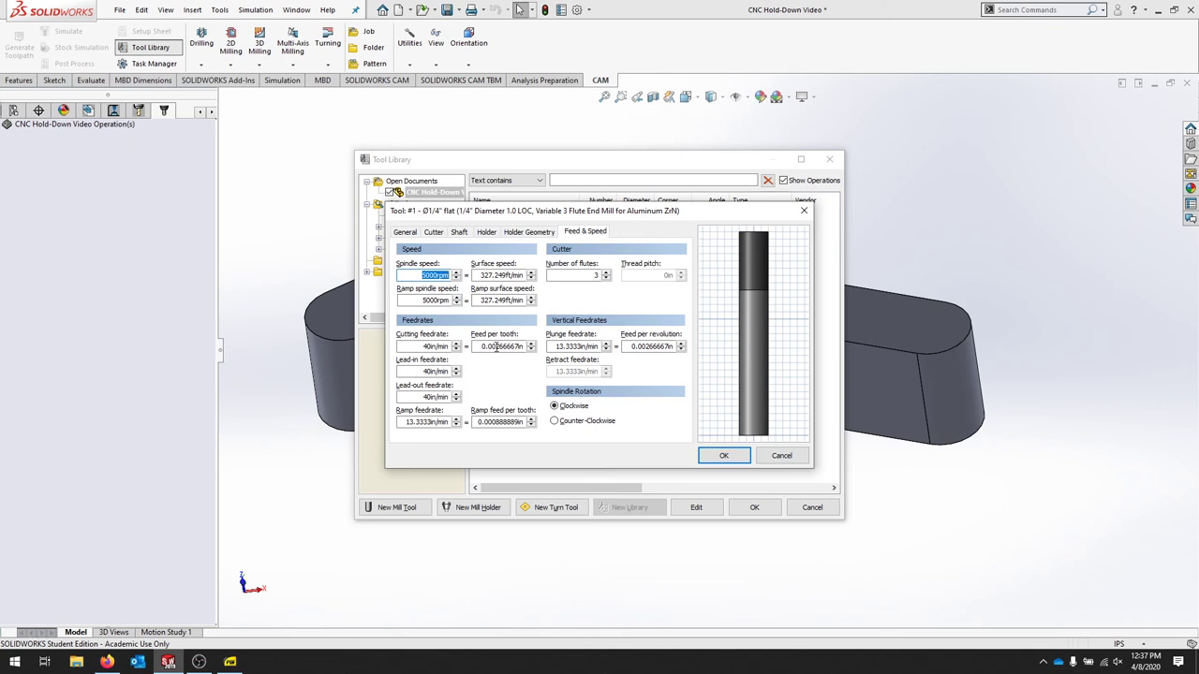
left_click(498, 346)
left_click_drag(496, 347, 530, 347)
type("3")
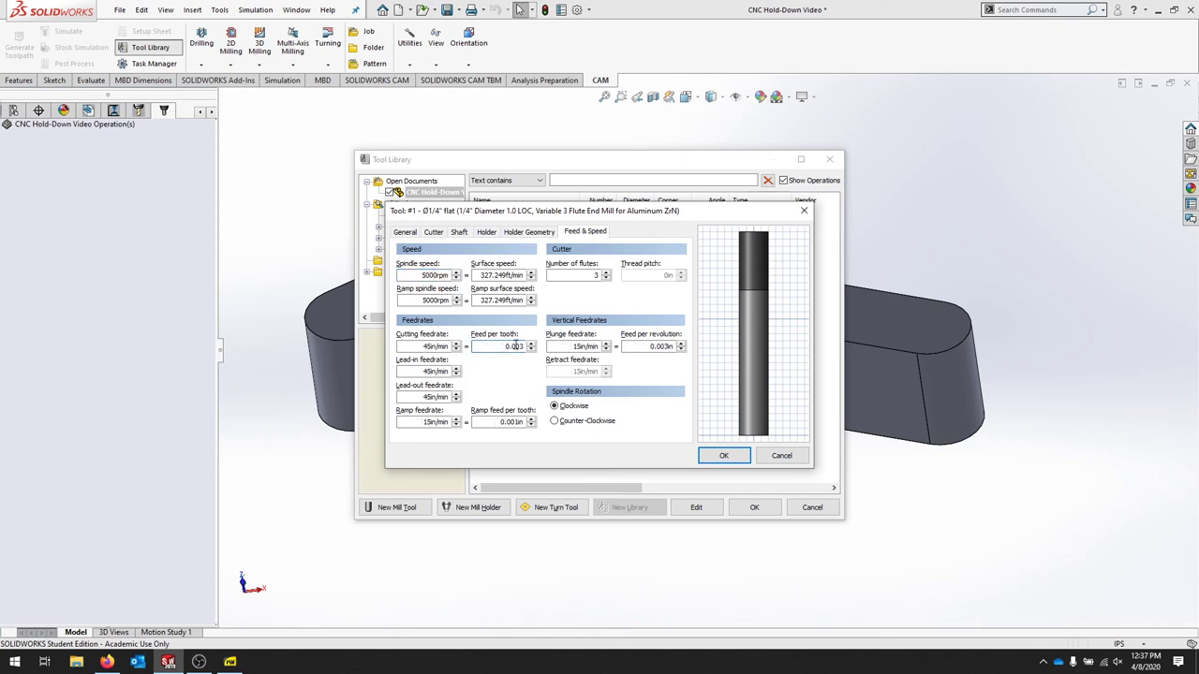
left_click(413, 347)
Step: Set the surface speed to 200 ft/min and restore the feed per tooth to 0.003 in
double_click(480, 274)
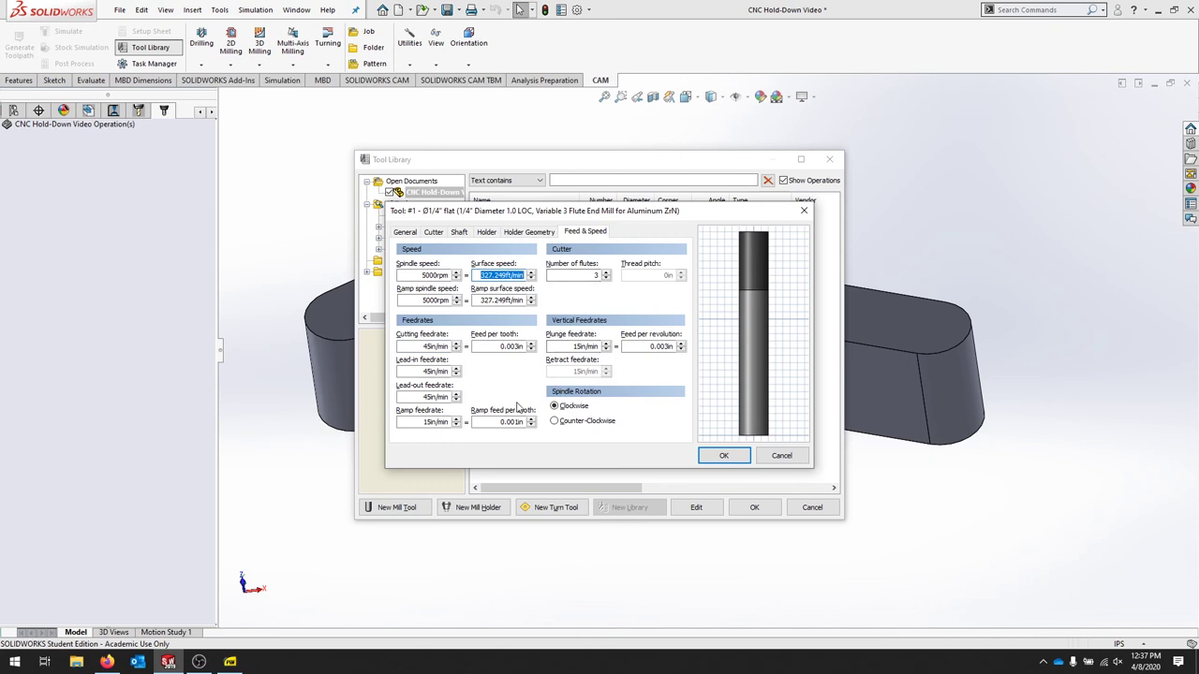
type("200")
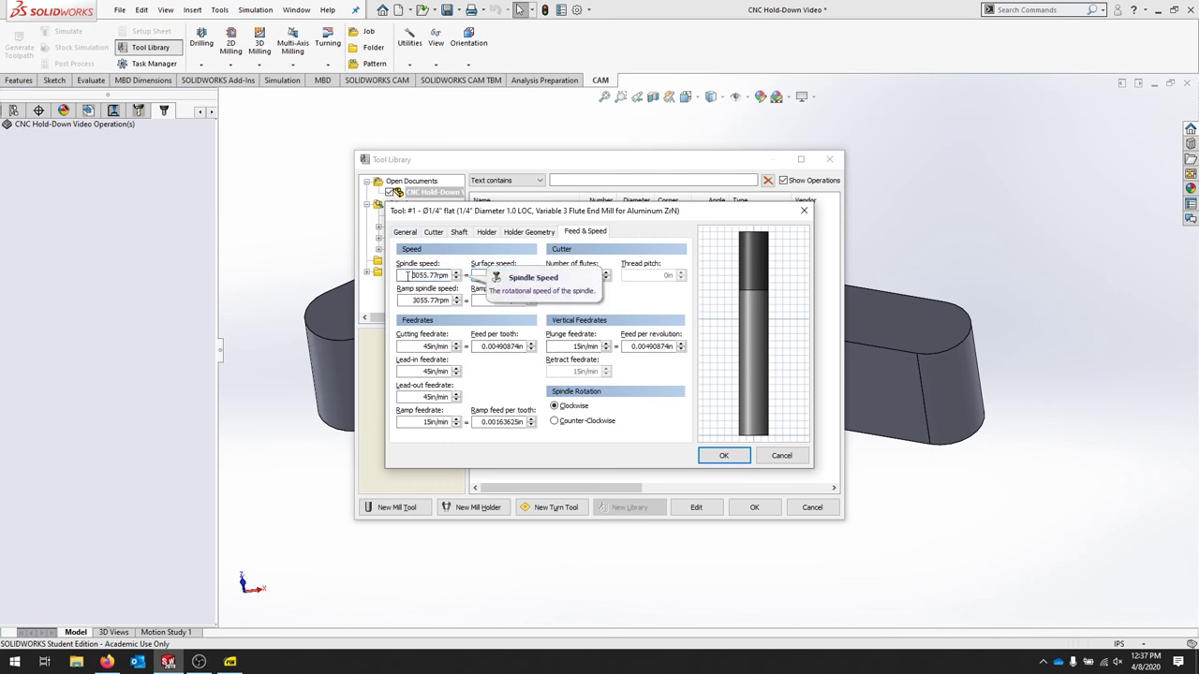
left_click_drag(493, 347, 524, 347)
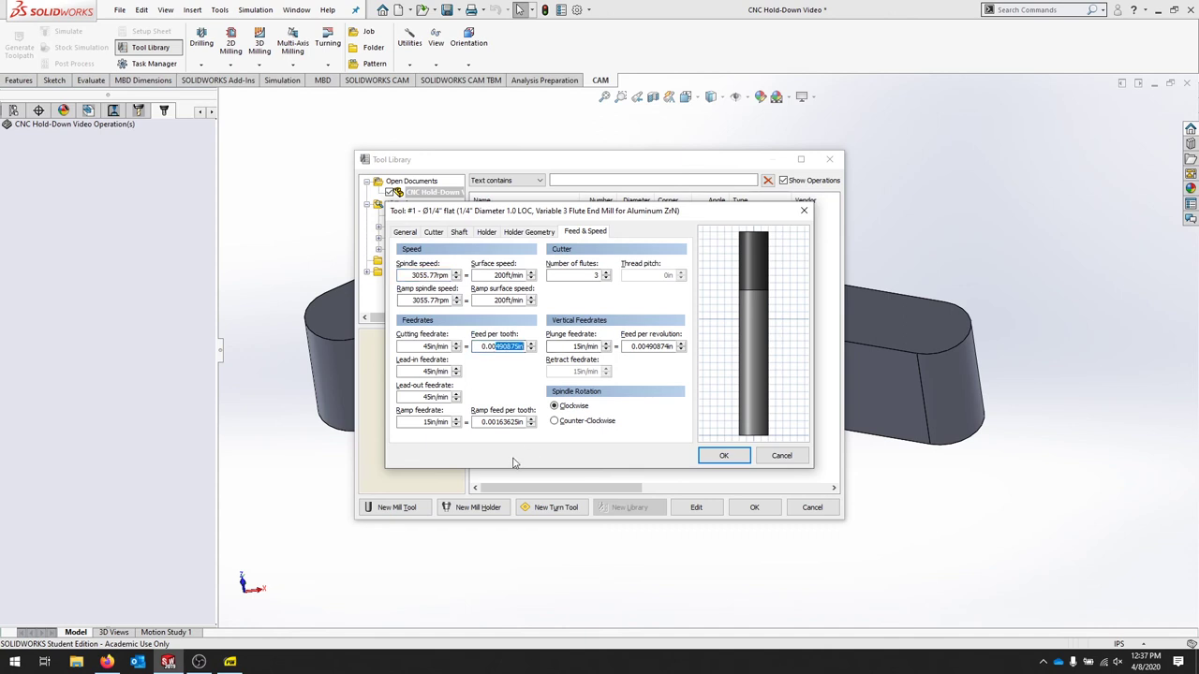
type("3")
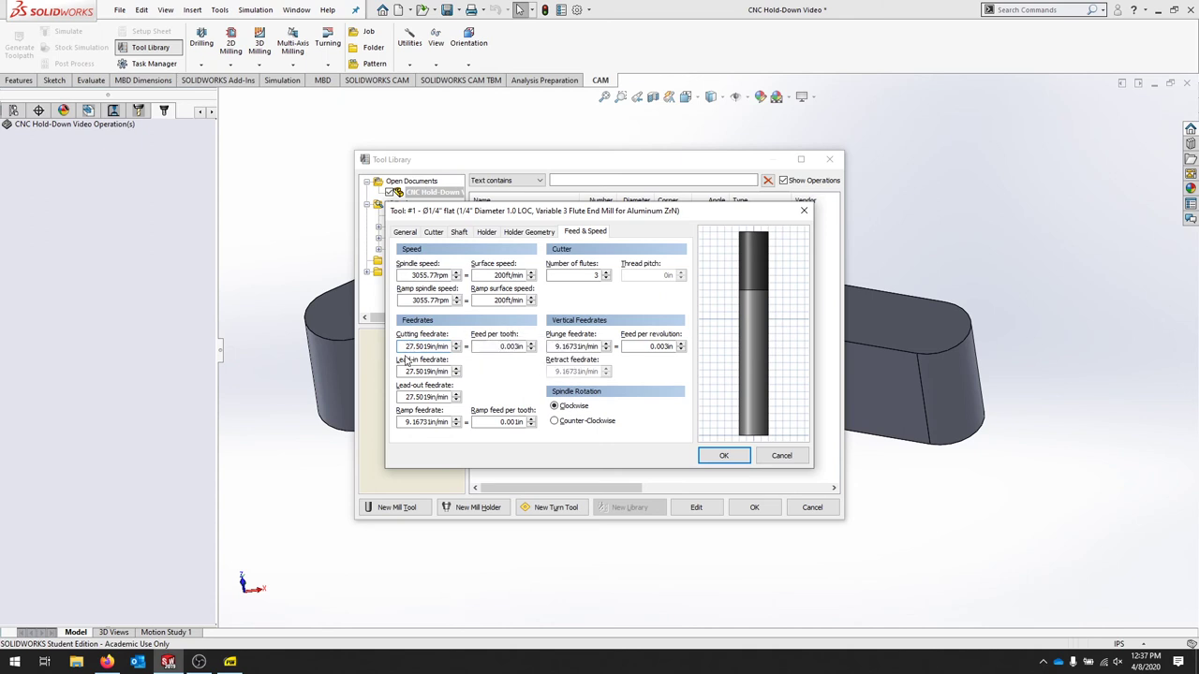
left_click(413, 275)
double_click(426, 276)
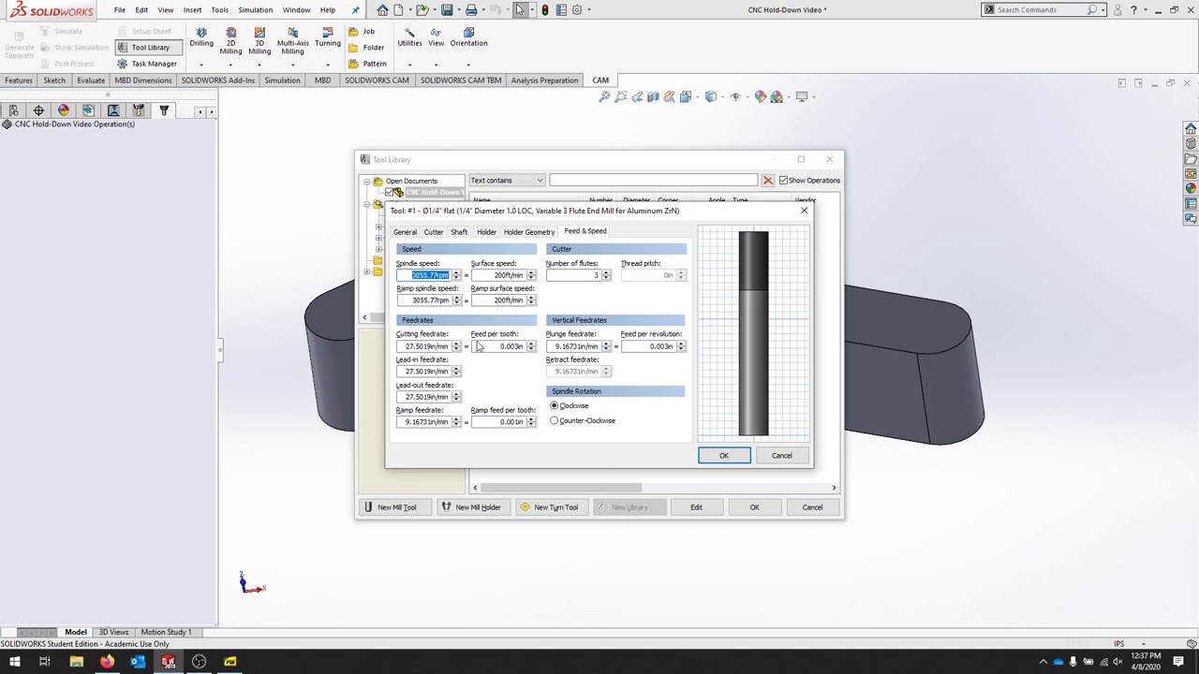
Step: Set the surface speed to 1000 ft/min with a feed per tooth of 0.003 in
left_click(495, 276)
type("1000")
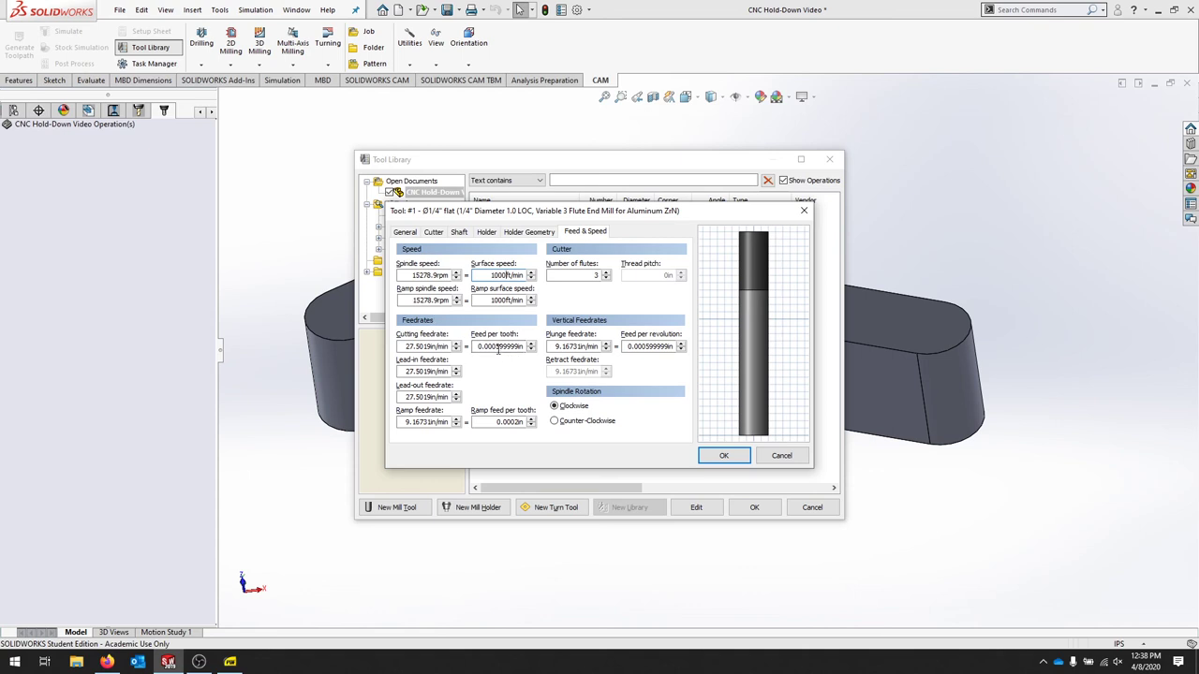
left_click_drag(491, 346, 560, 357)
type("3")
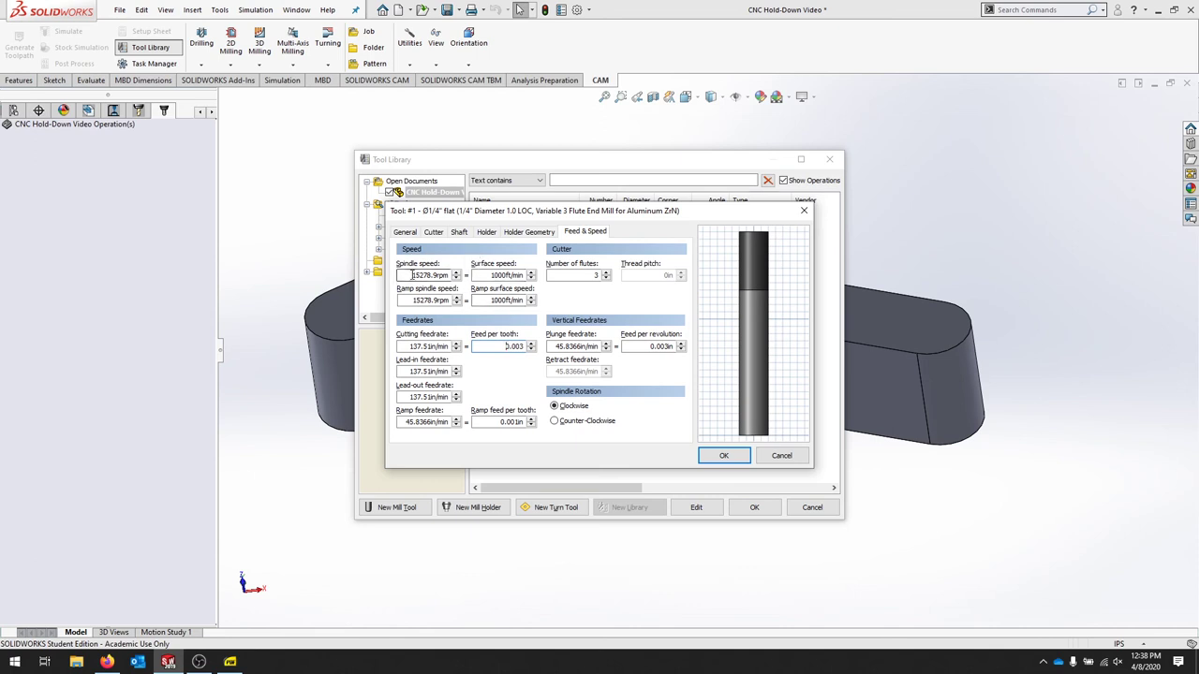
left_click(411, 275)
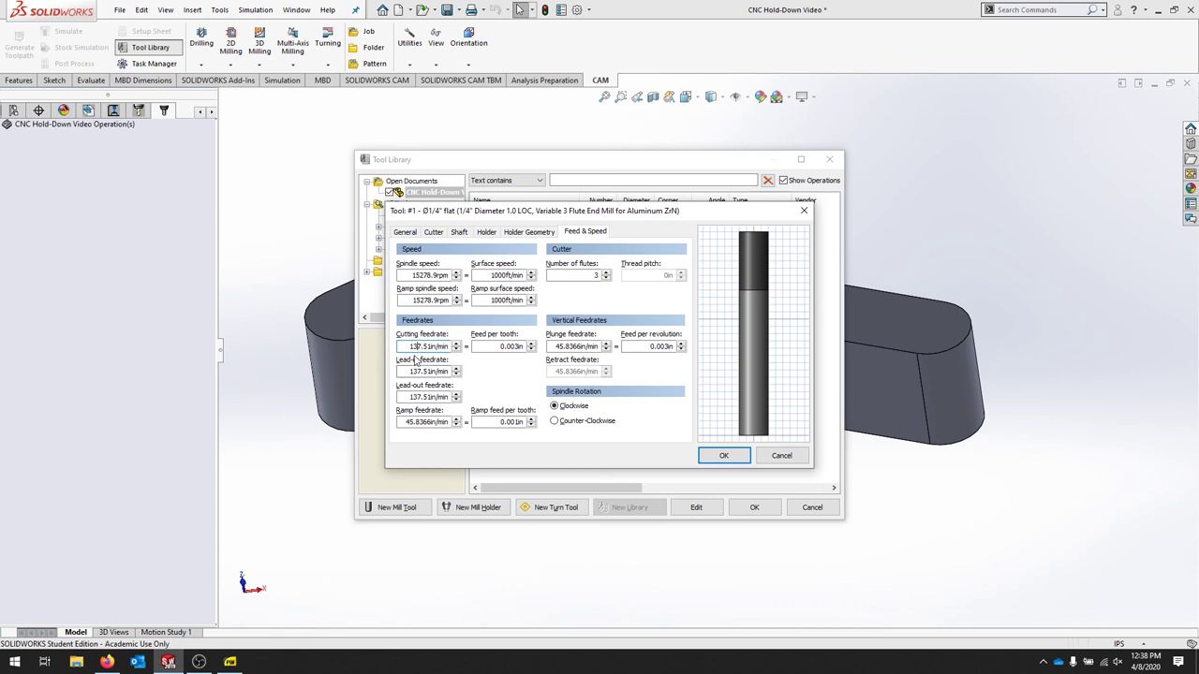
Step: Try a more conservative feed per tooth of 0.001 in, and lower the surface speed to 300 ft/min
left_click(515, 347)
left_click_drag(497, 346, 563, 361)
type("1")
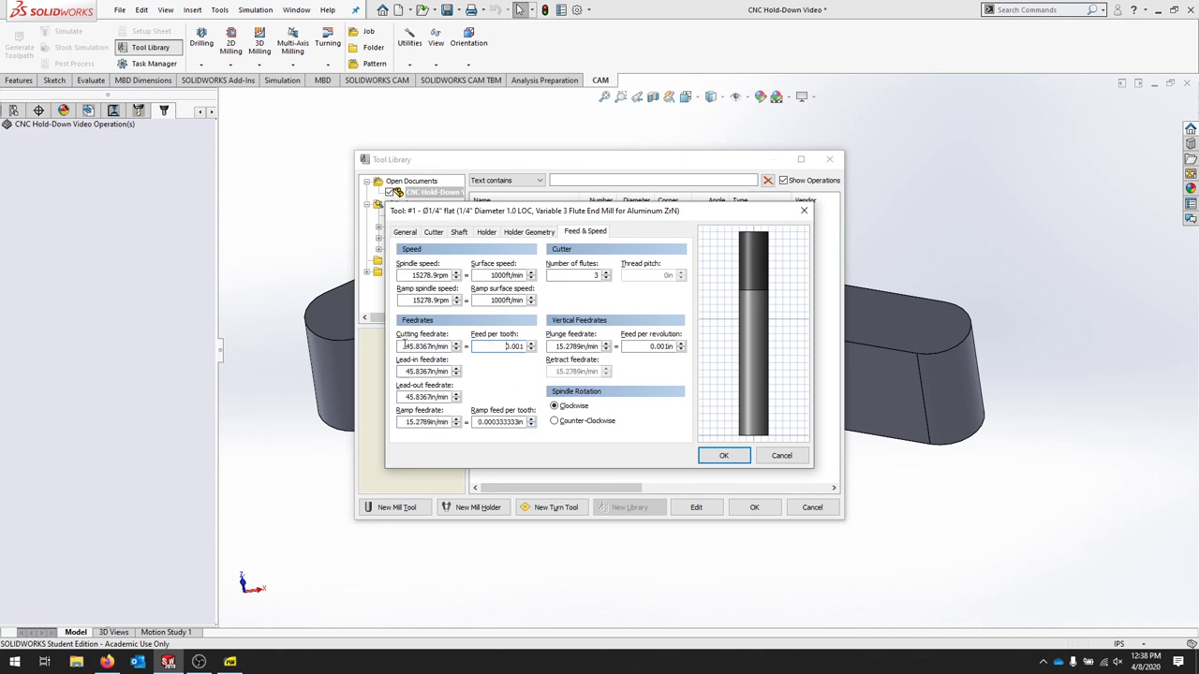
left_click(404, 346)
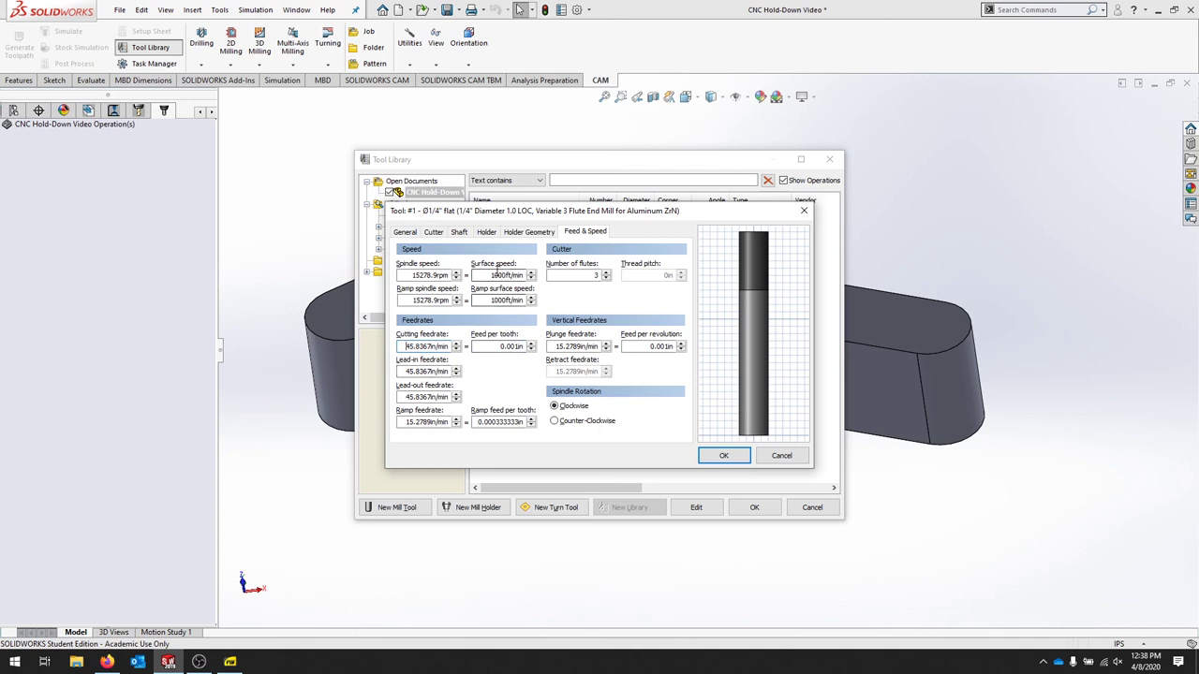
left_click_drag(491, 275, 504, 274)
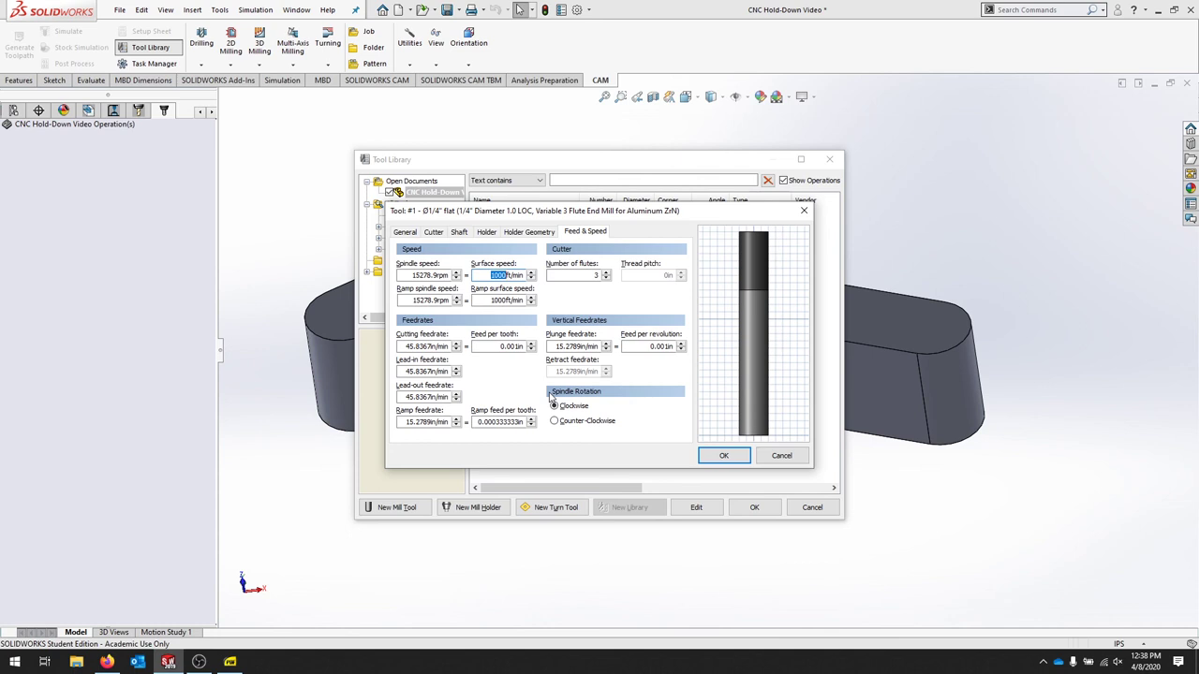
type("300")
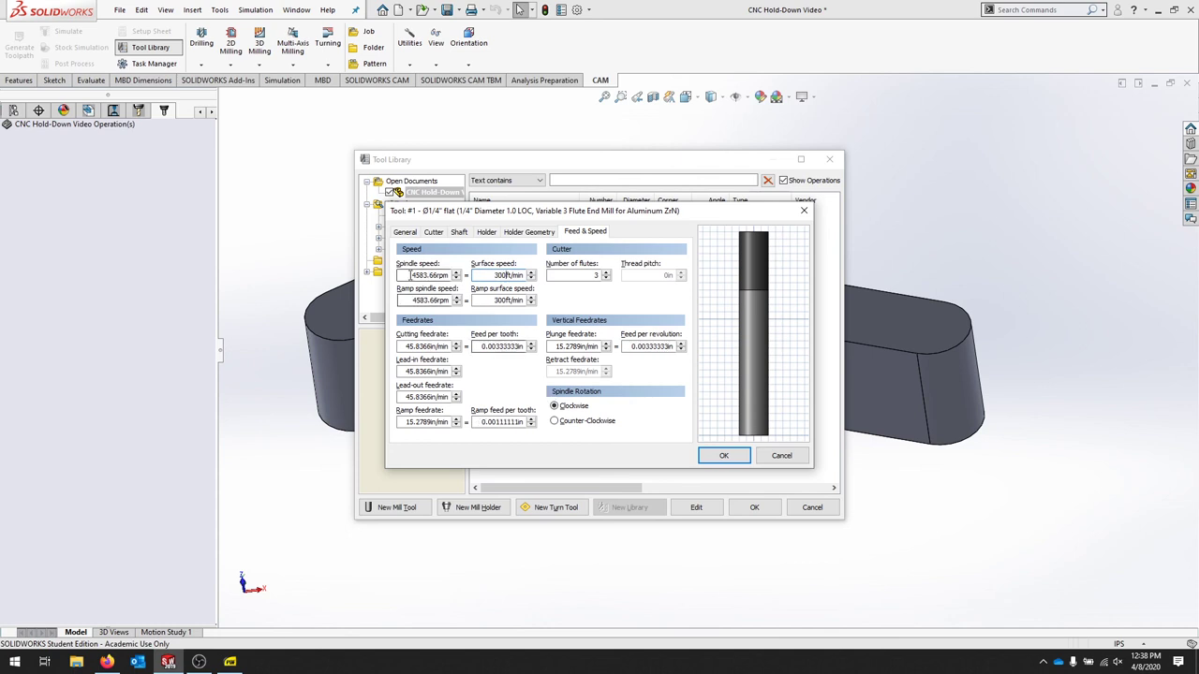
Step: Set the spindle speed to 8000 rpm and the cutting feedrate to 13 in/min
left_click(413, 275)
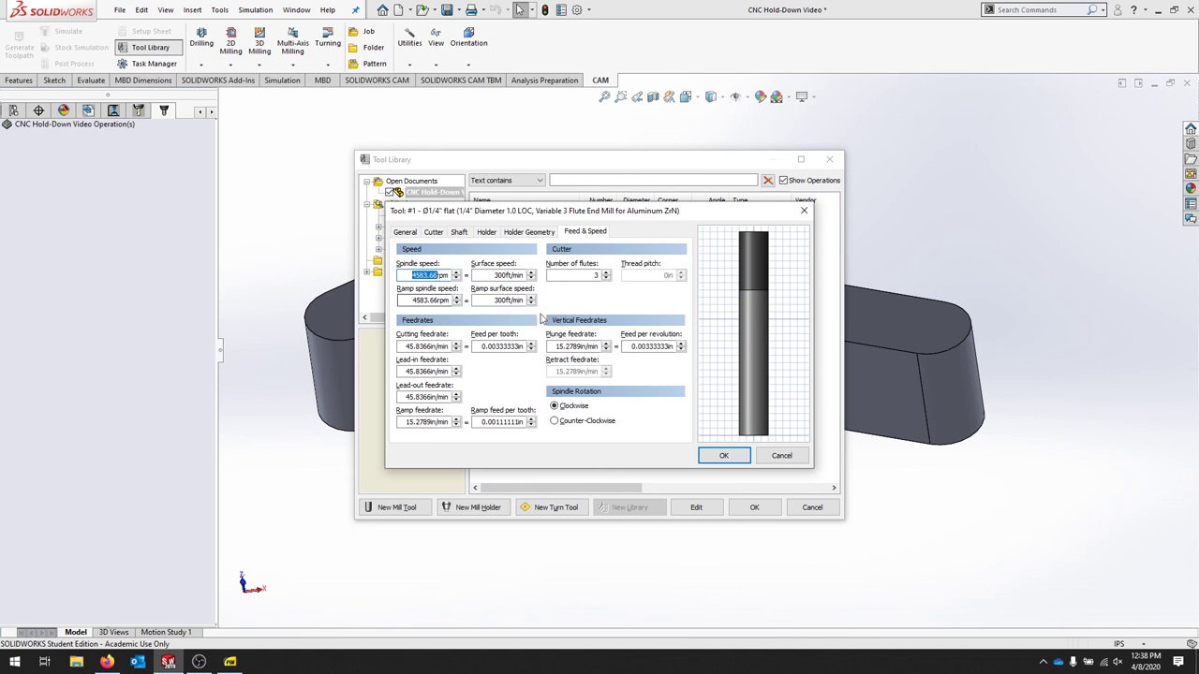
type("8000")
left_click(400, 346)
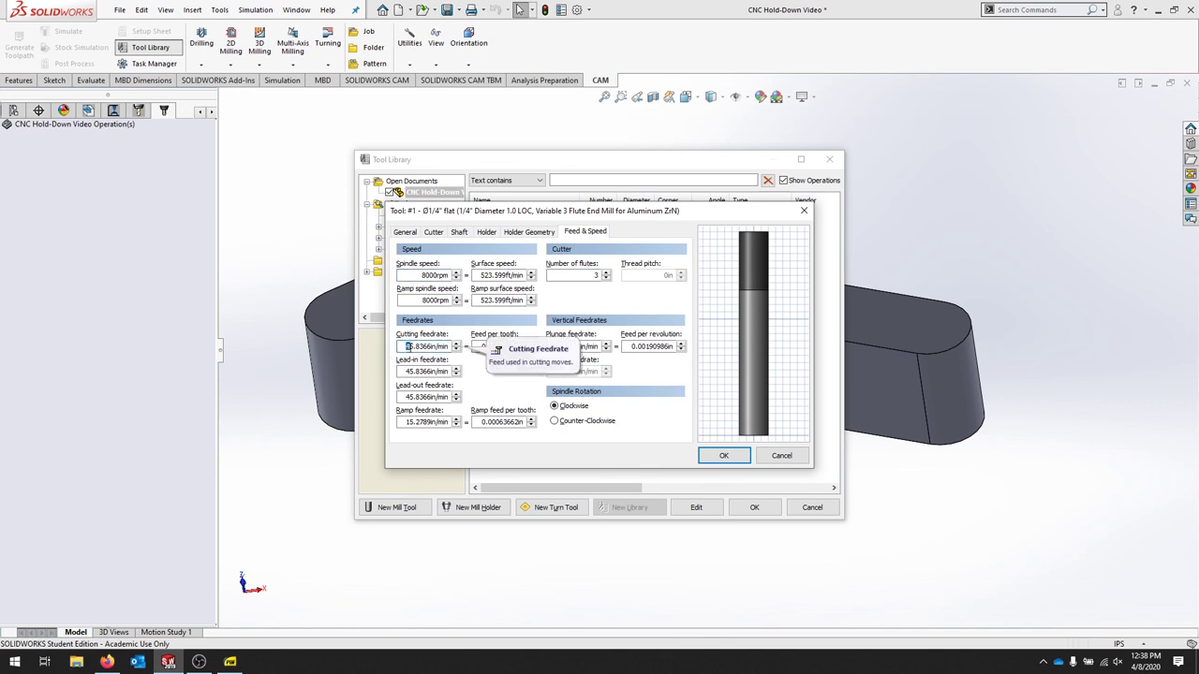
left_click_drag(407, 347, 432, 347)
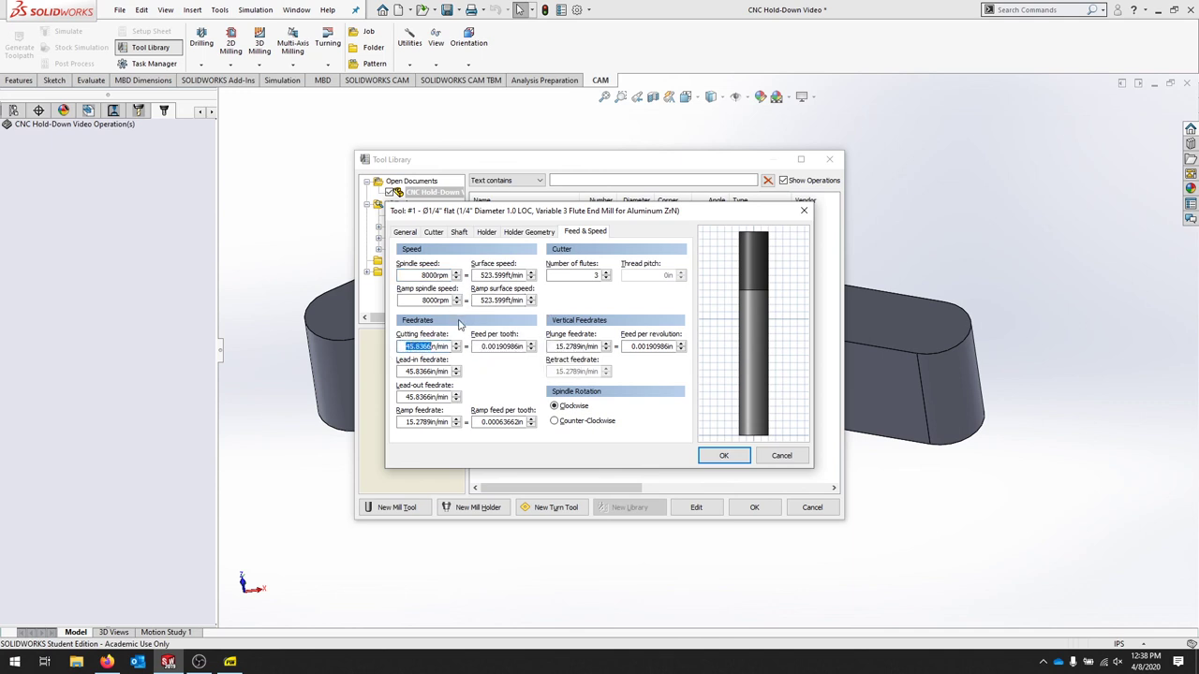
type("13")
left_click(481, 347)
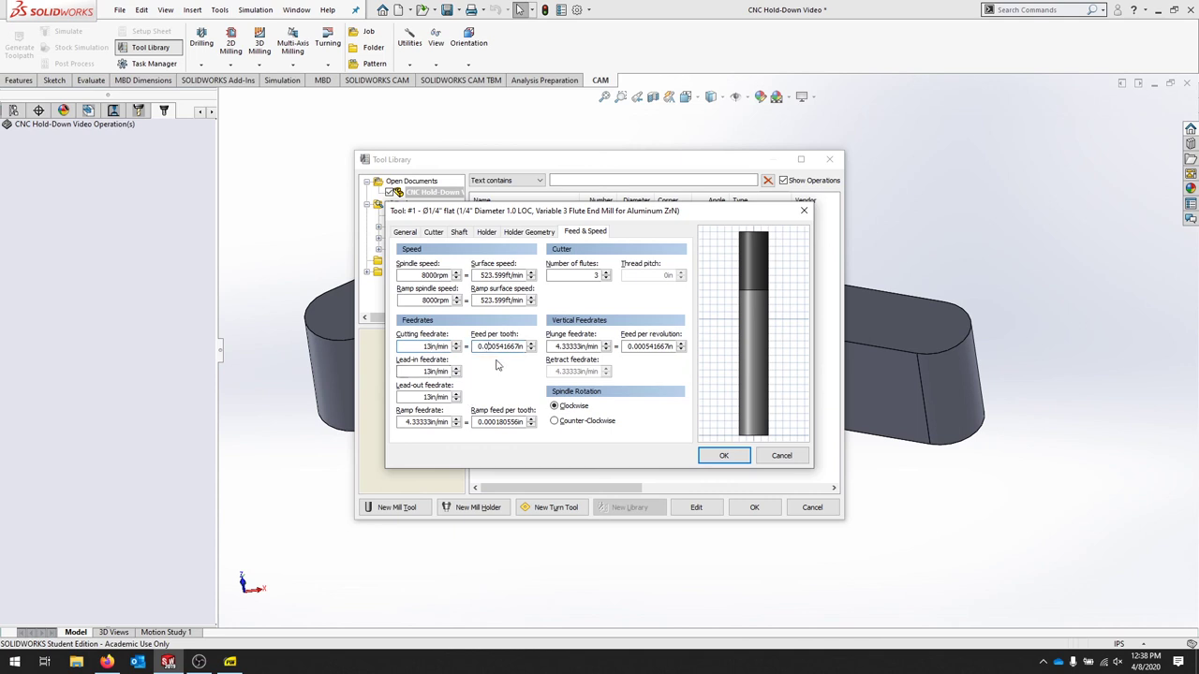
Step: Set the end mill's feed per tooth to 0.001 in and its spindle speed to 12000 rpm
type("0.001")
left_click(426, 275)
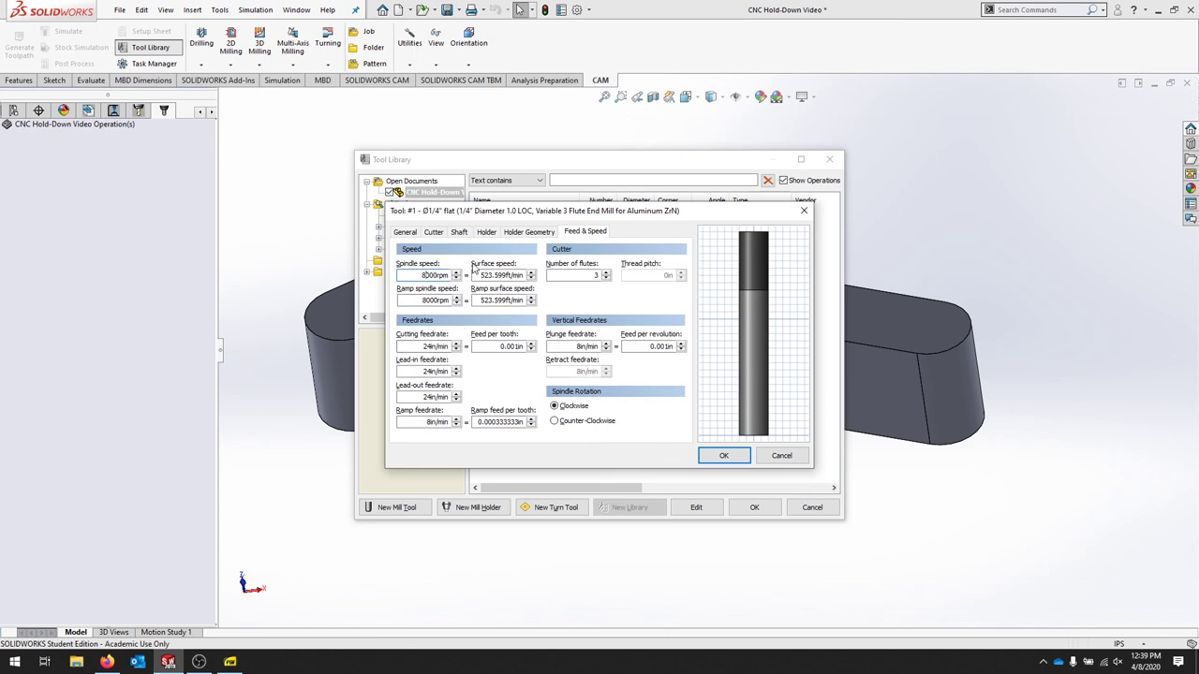
key("BackSpace")
type("12")
Step: Try a cutting feedrate of 13 in/min, and raise the feed per tooth to about 0.003 in
left_click(423, 346)
type("13")
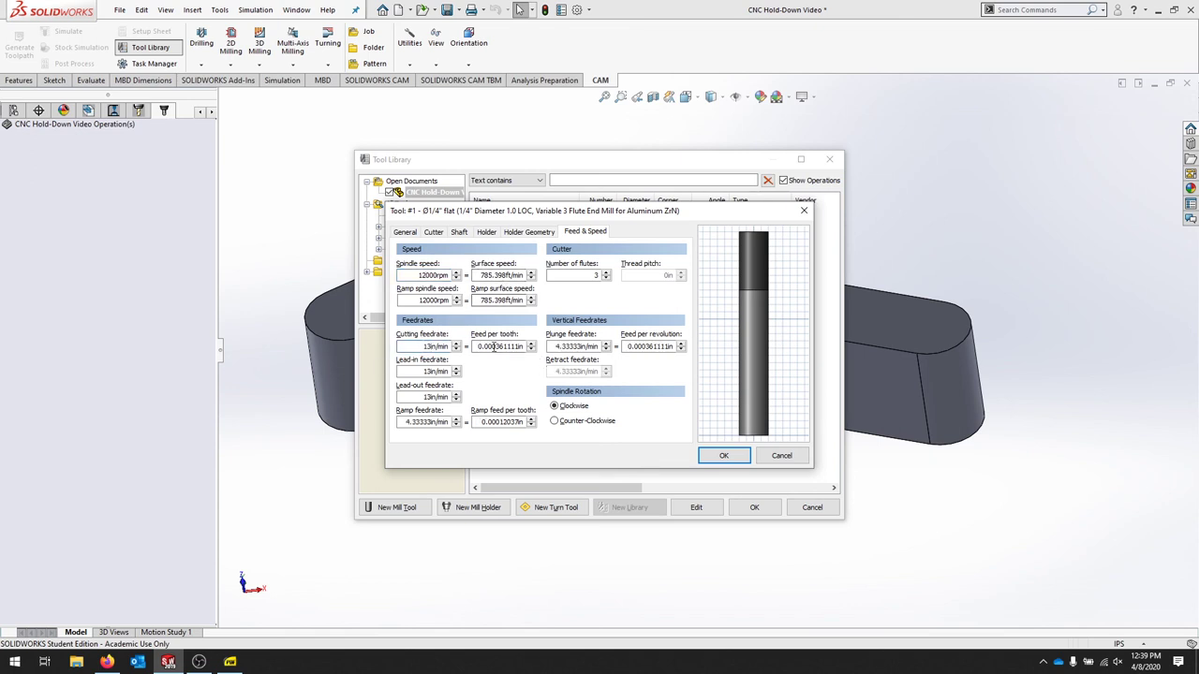
left_click(490, 346)
type("3")
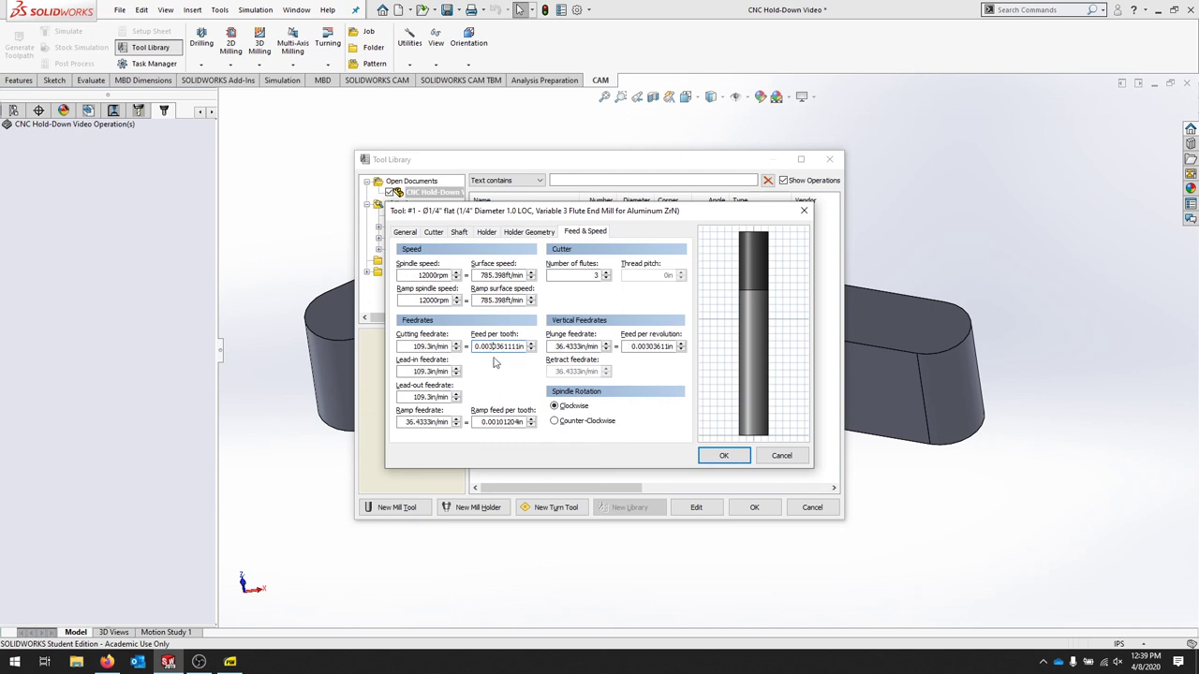
Step: Set the end mill's feed per tooth to 0.001 in
key("BackSpace")
type("1")
left_click_drag(488, 346, 534, 349)
type("1")
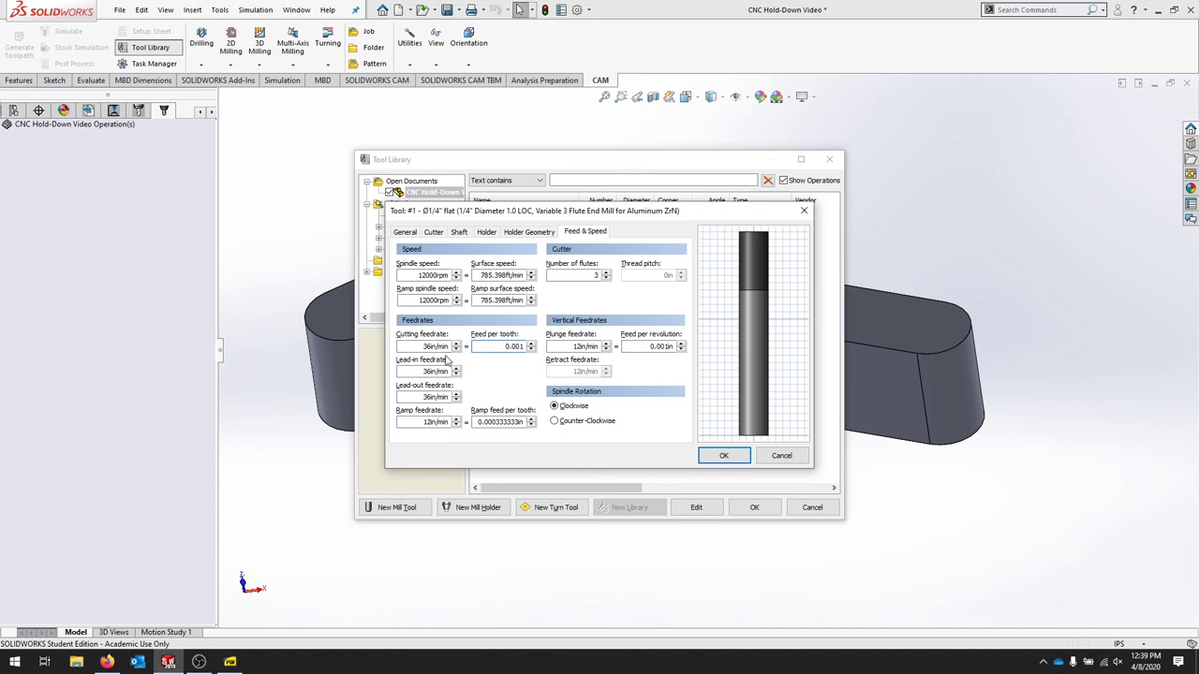
Step: Review how the end mill's cutting feedrate relates to its spindle speed, number of flutes and feed per tooth
double_click(438, 346)
left_click(401, 346)
double_click(436, 275)
left_click(434, 275)
left_click(582, 274)
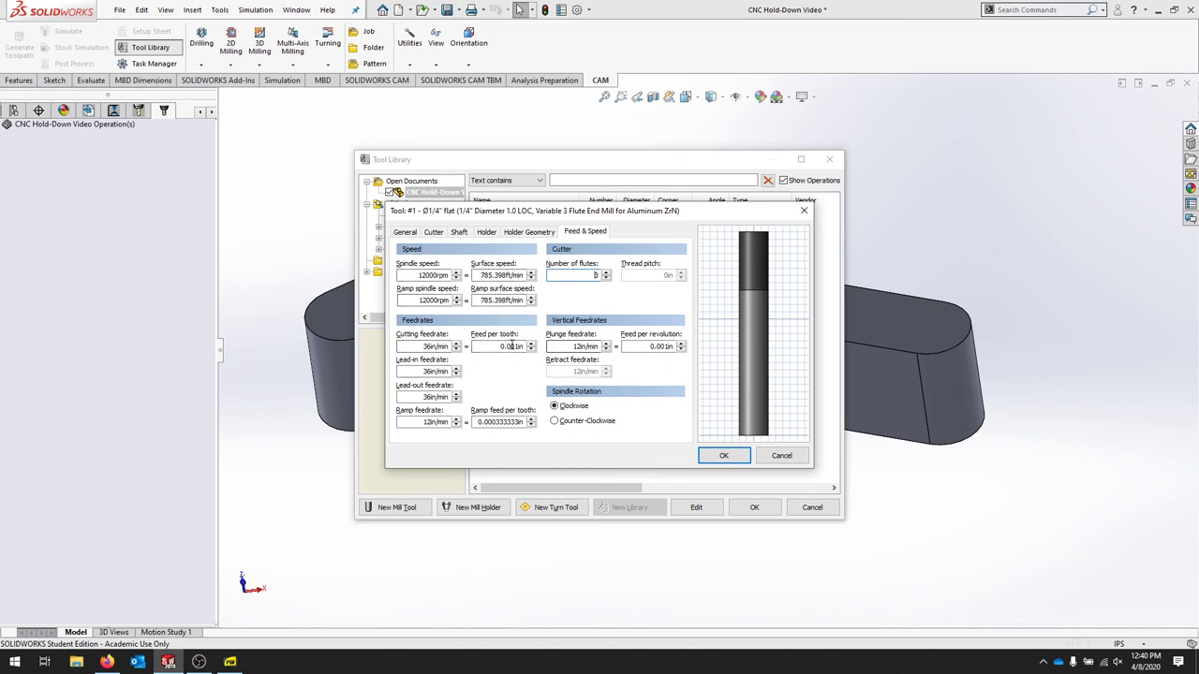
left_click(488, 346)
left_click(489, 347)
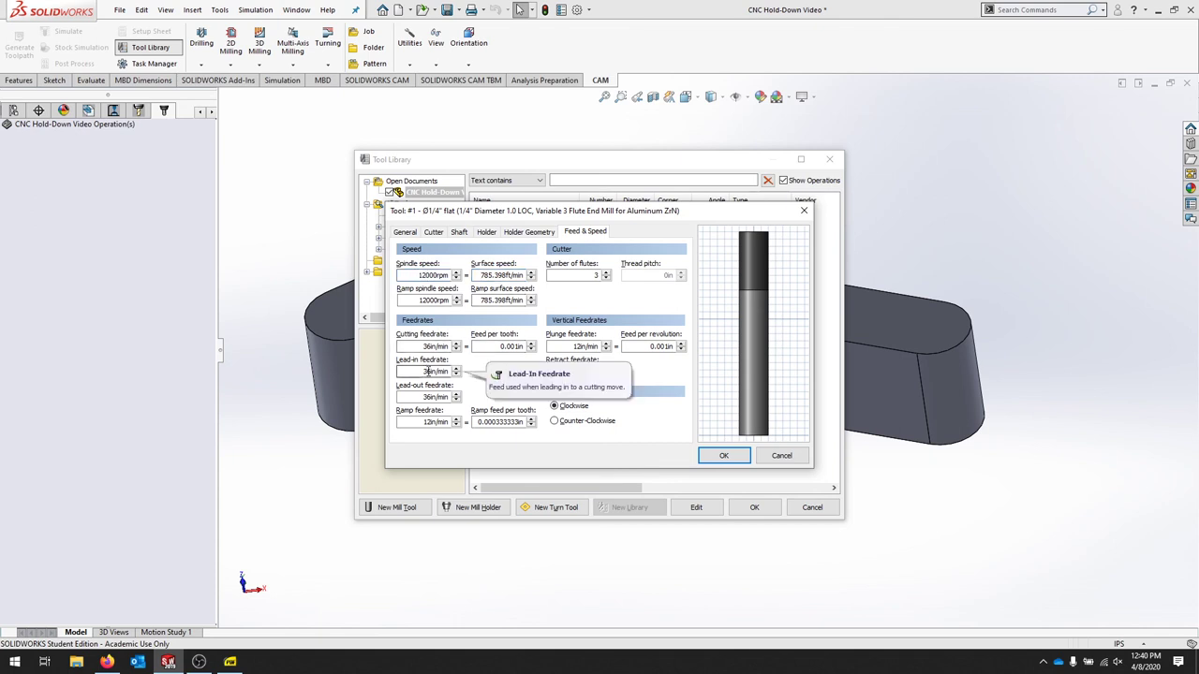
Step: Accept the end mill's feed and speed settings and close the tool library, keeping the changes
left_click(723, 456)
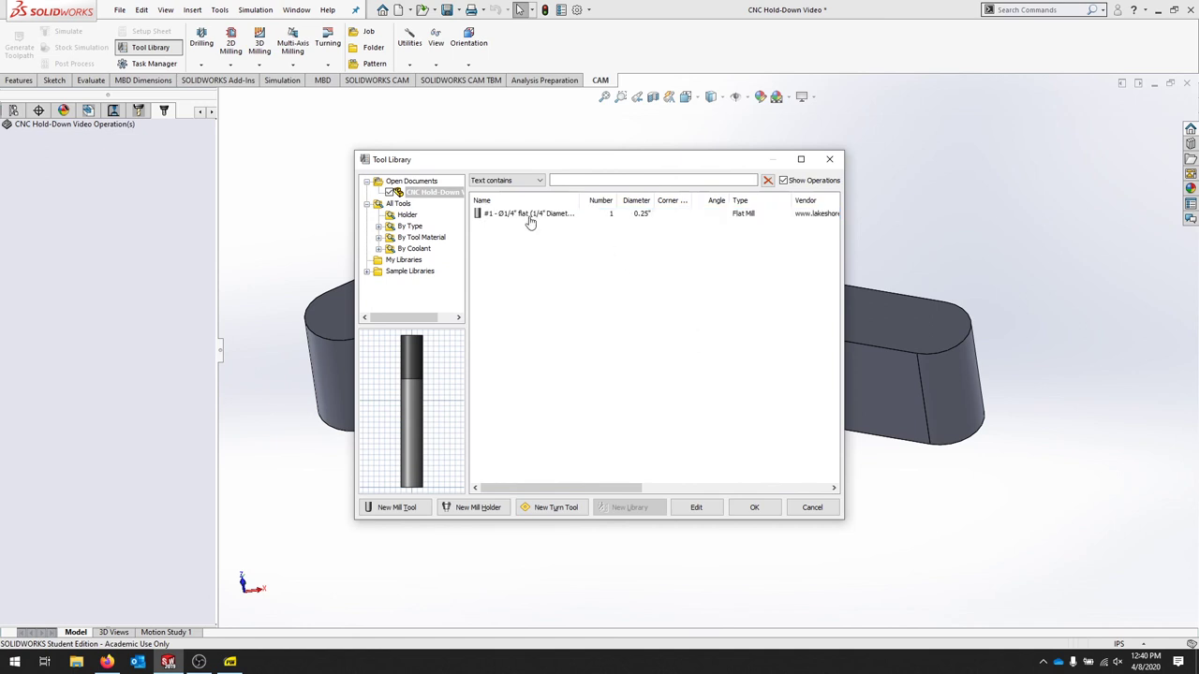
left_click(754, 509)
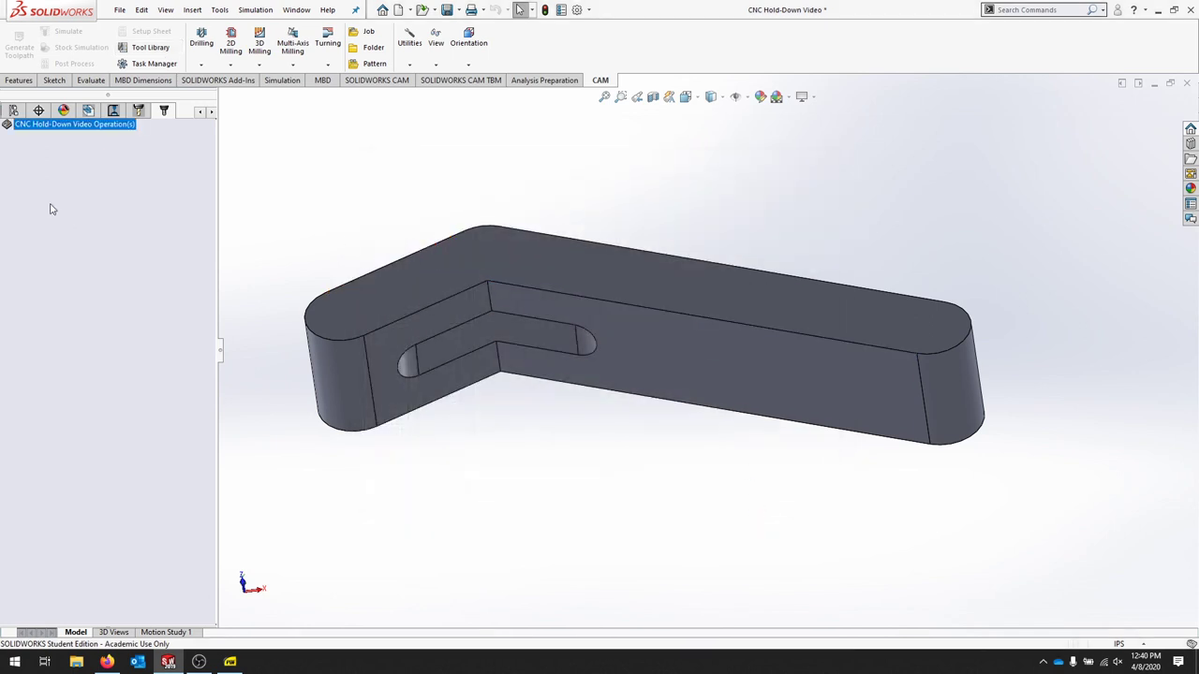